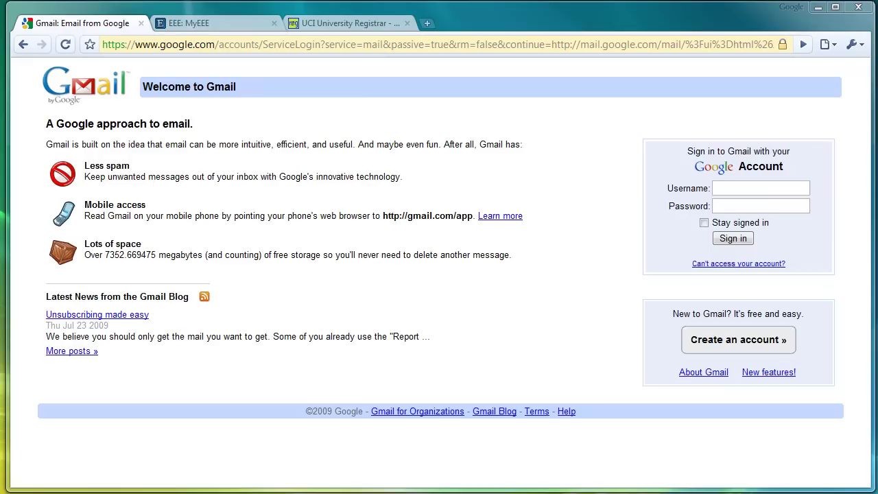
Step: Sign in to Gmail with the account username and password to reach the empty inbox
left_click(783, 187)
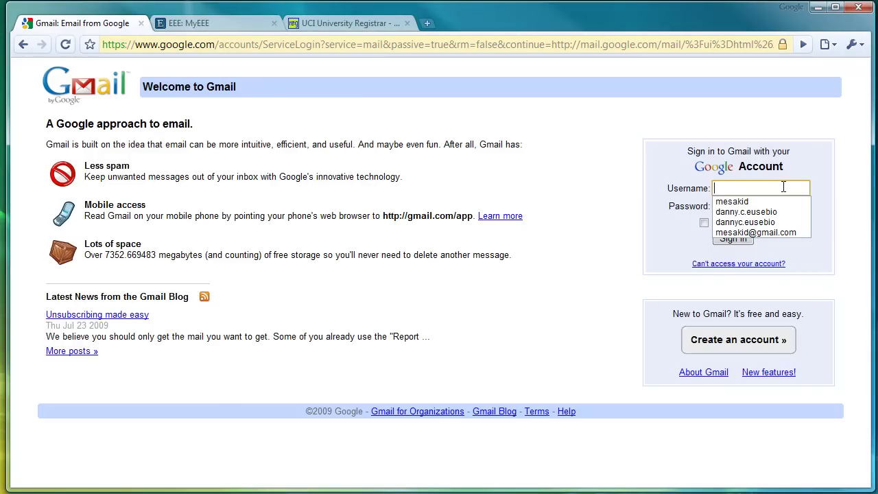
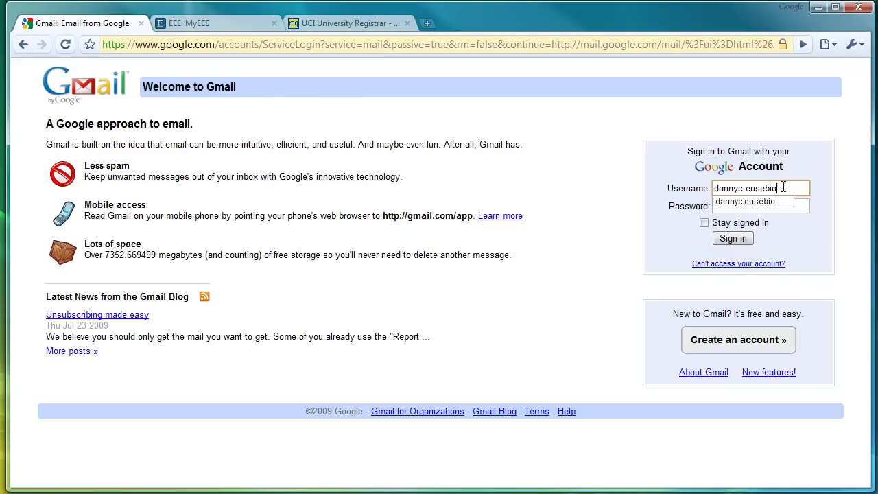
key("Tab")
type("***********")
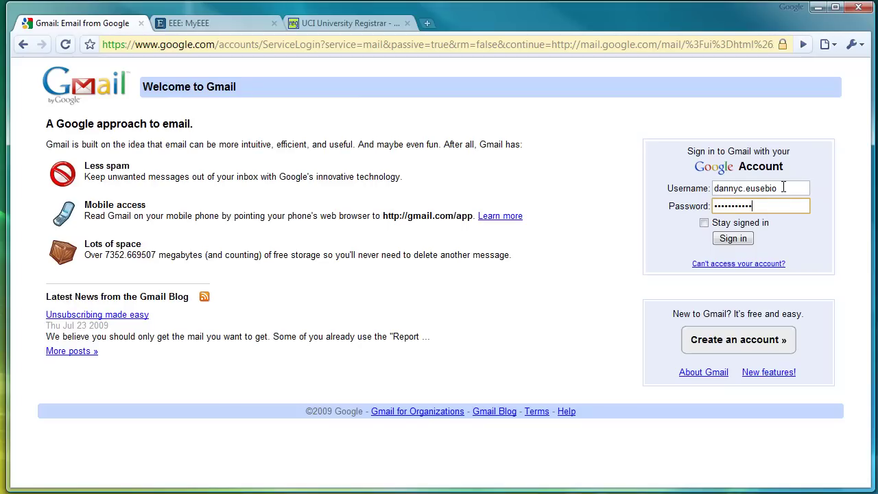
key("Return")
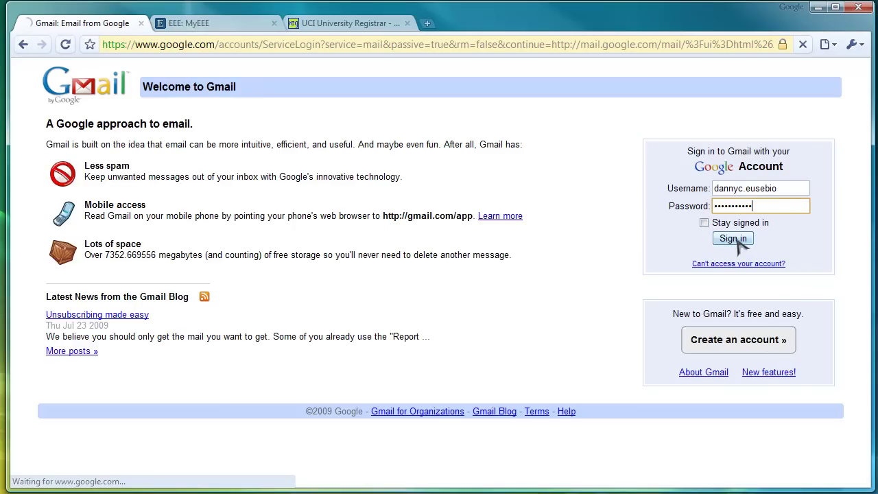
left_click(740, 239)
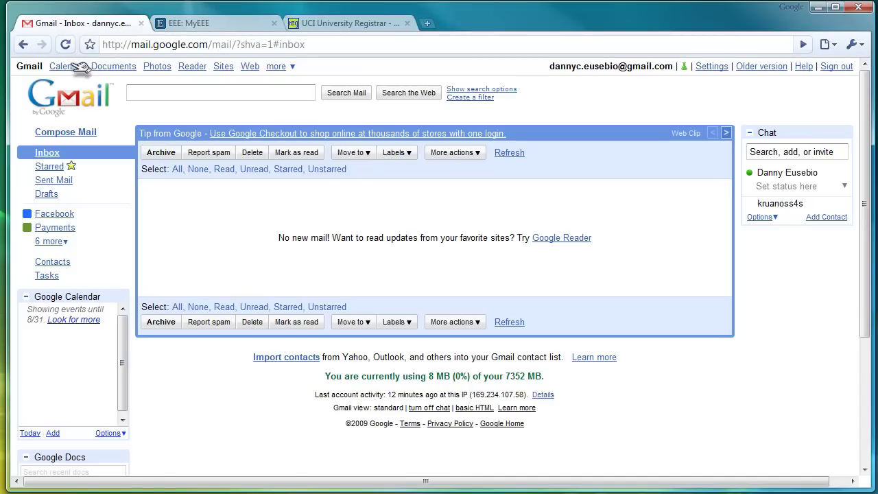
Step: Open Google Calendar from Gmail, try the Day, Month and Agenda views, then settle on Week
left_click(69, 66)
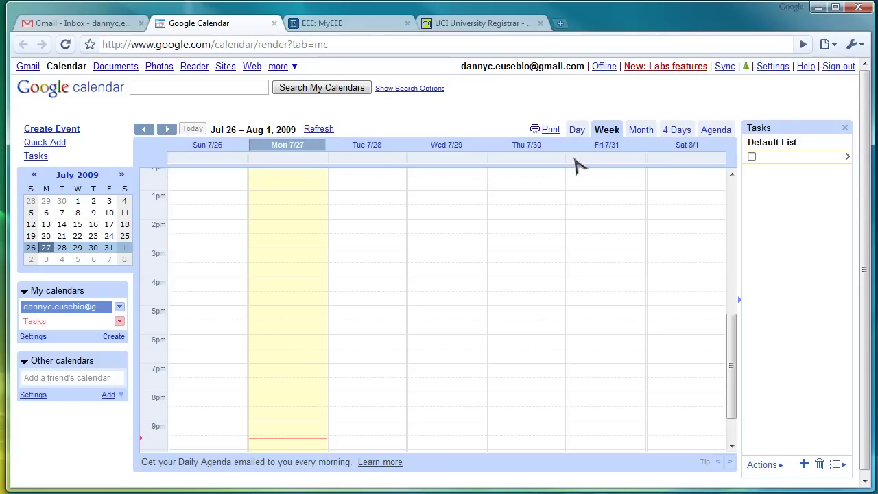
left_click(578, 129)
left_click(606, 130)
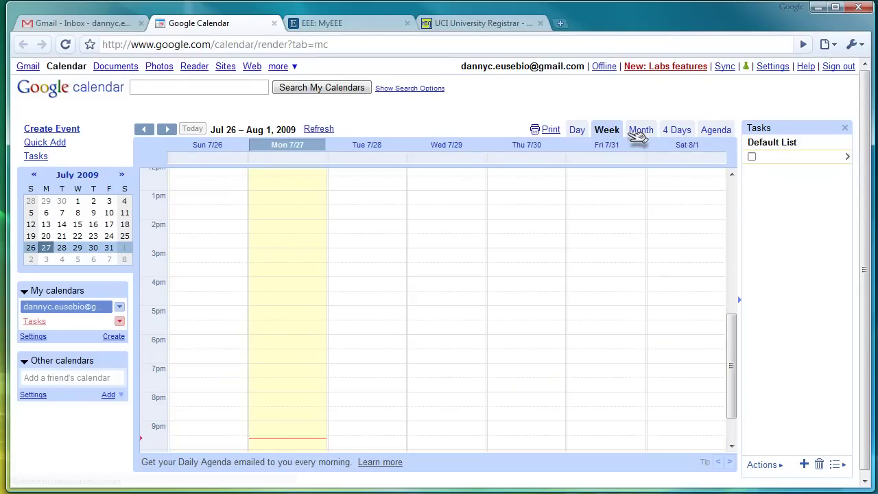
left_click(639, 130)
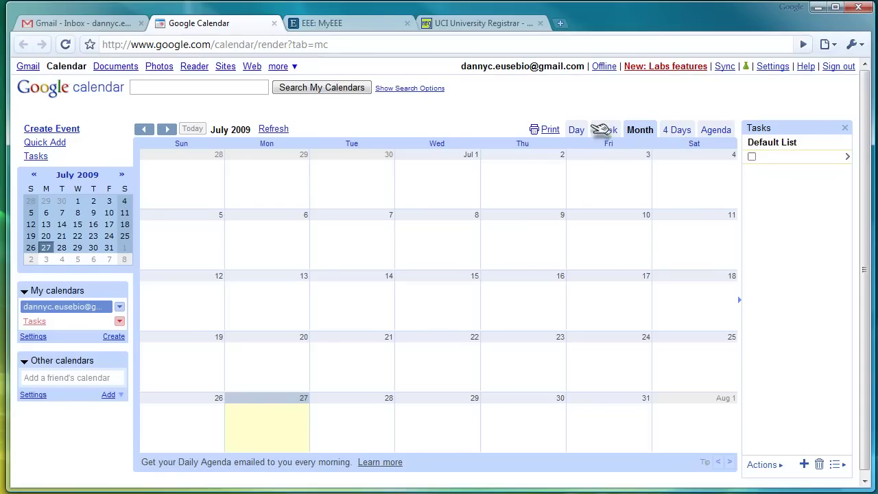
left_click(606, 129)
left_click(712, 128)
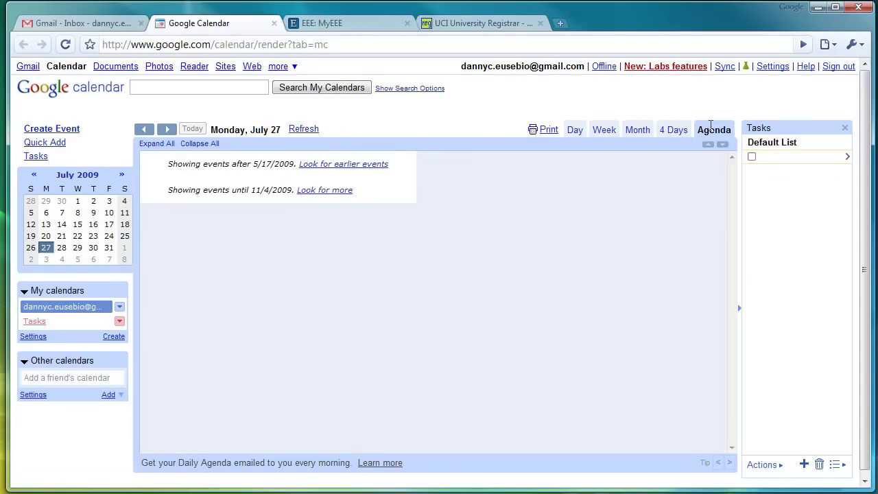
left_click(604, 129)
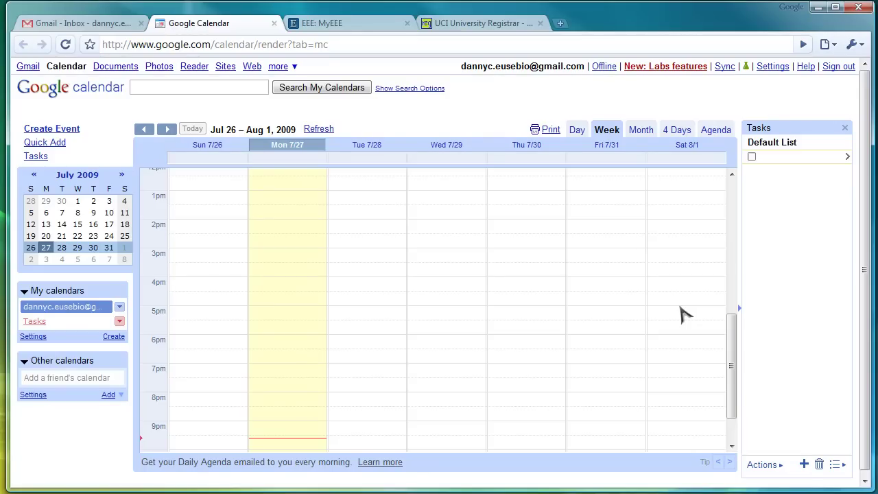
Step: Show the MyEEE class list with the Fall 2009 quarter kept selected
left_click(345, 28)
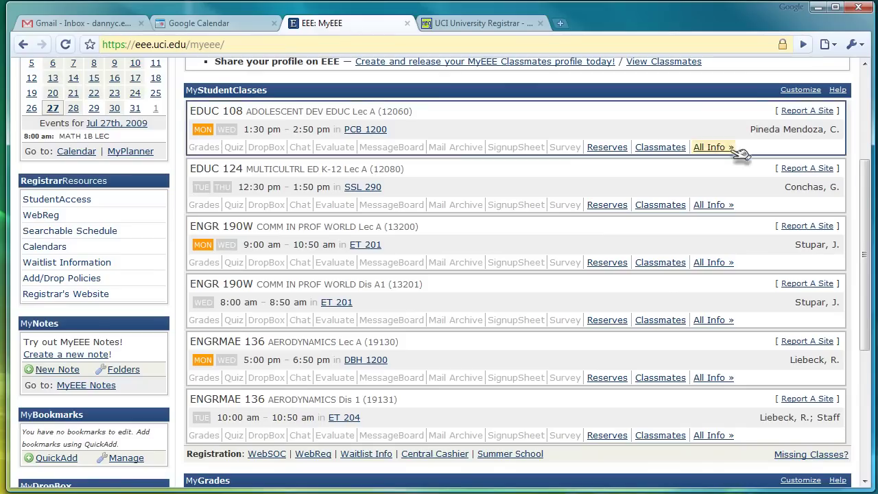
left_click_drag(868, 270, 865, 177)
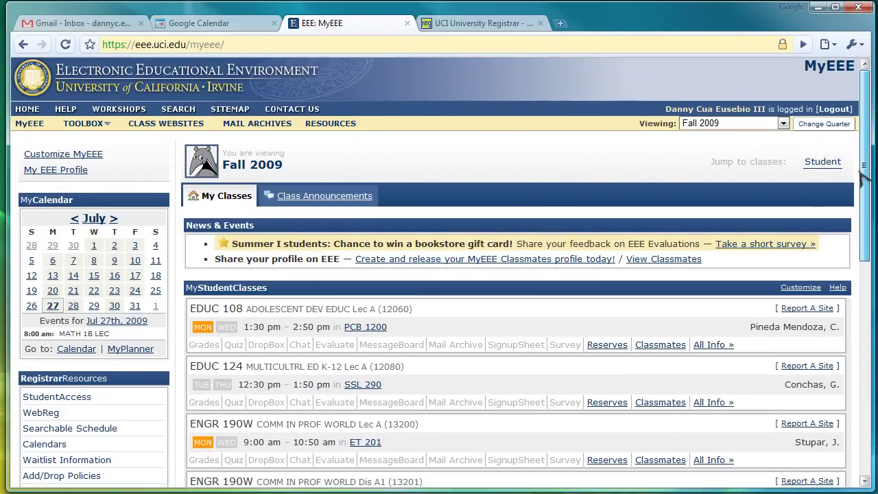
left_click(782, 124)
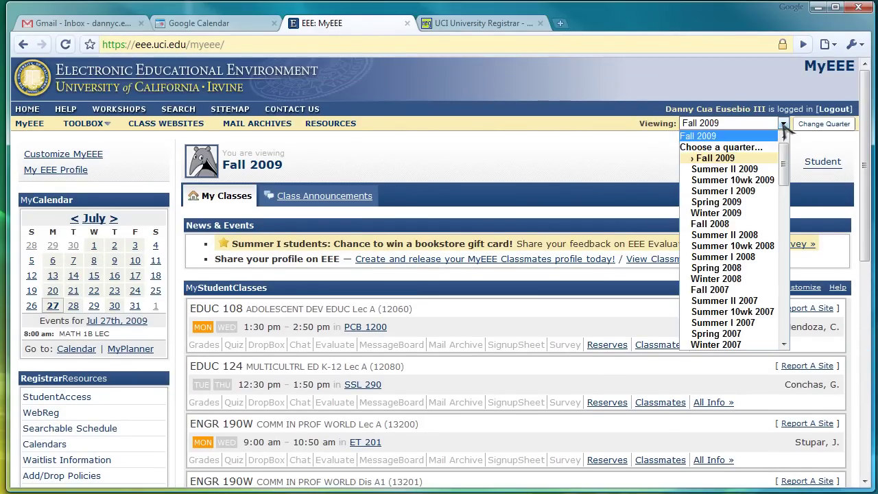
left_click(784, 131)
left_click_drag(863, 155, 871, 218)
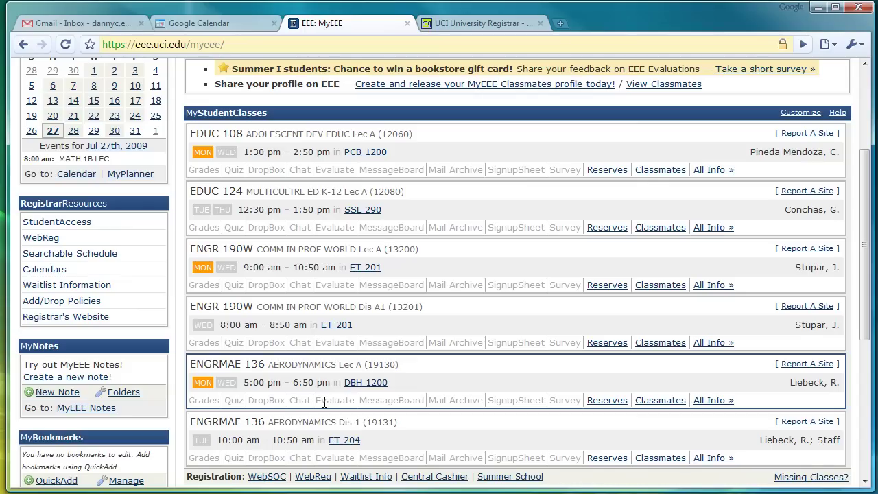
left_click(226, 24)
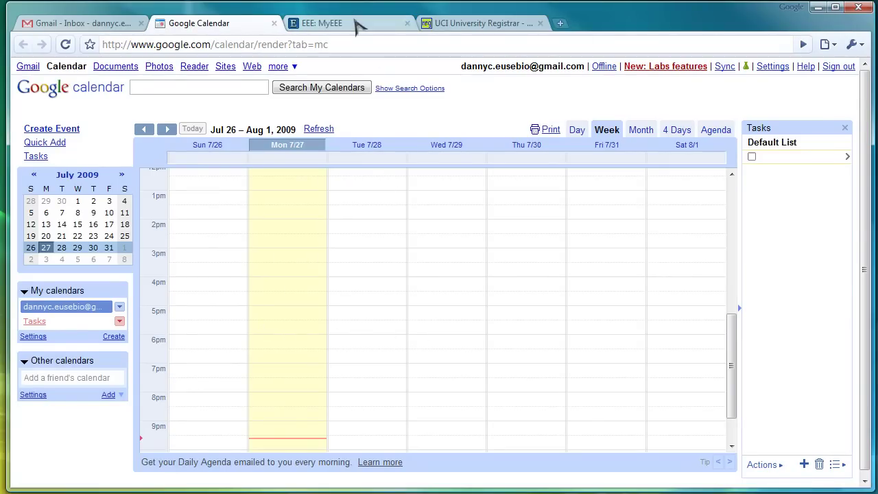
left_click(357, 24)
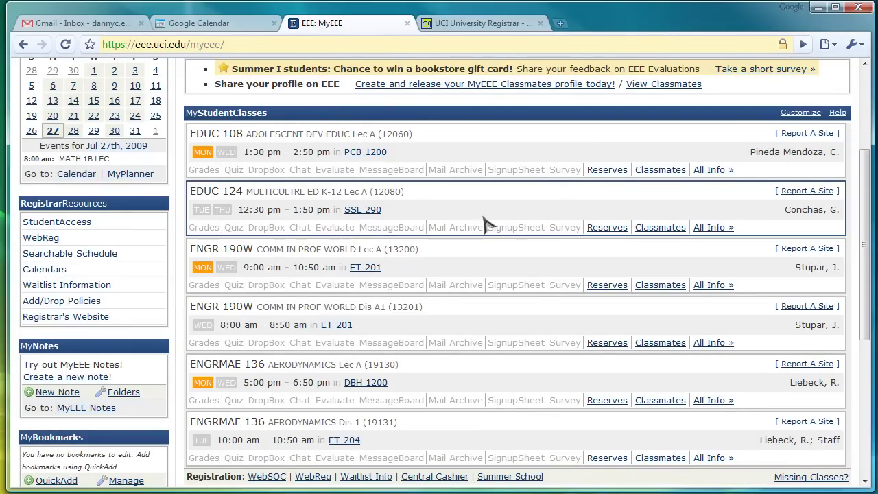
Step: Scroll the Registrar page to the 2009-10 Quarter Activity table with the Fall 2009 start dates
left_click(479, 26)
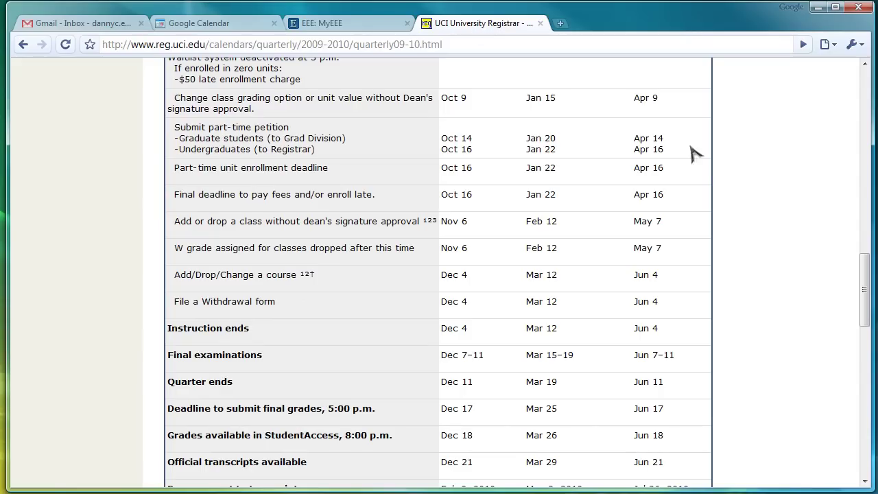
left_click_drag(865, 288, 865, 110)
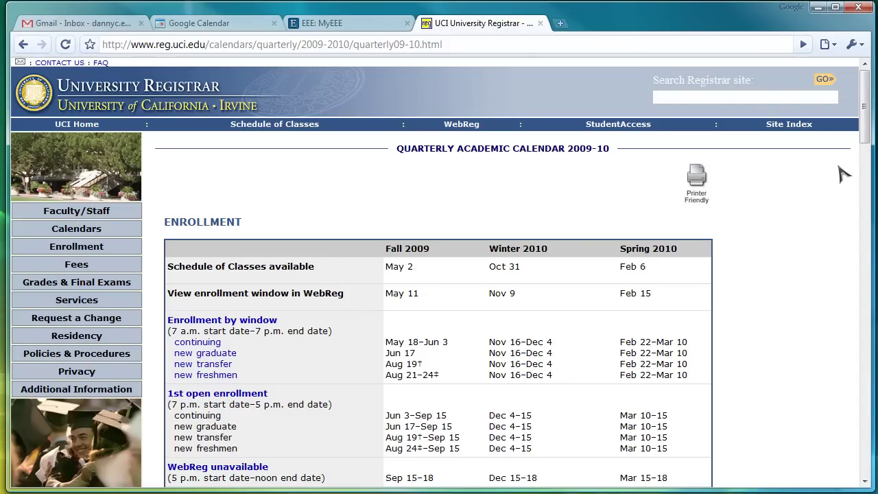
left_click_drag(521, 46, 104, 42)
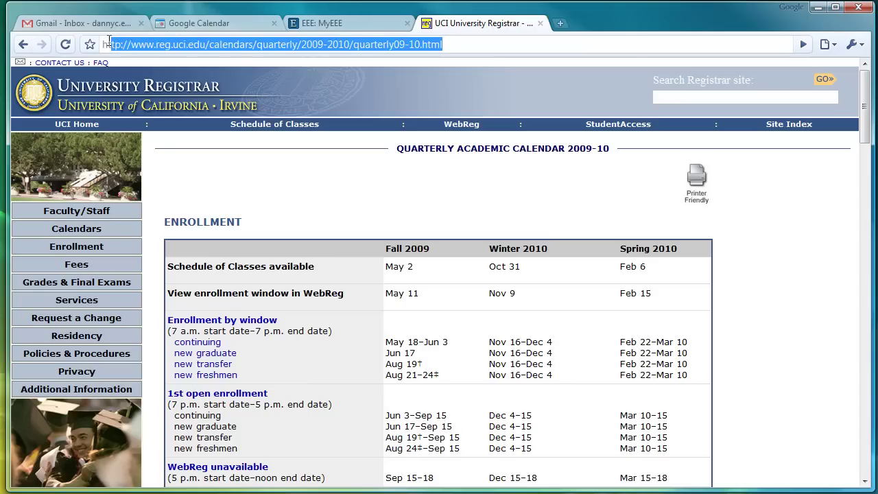
left_click(831, 196)
left_click_drag(866, 120, 871, 277)
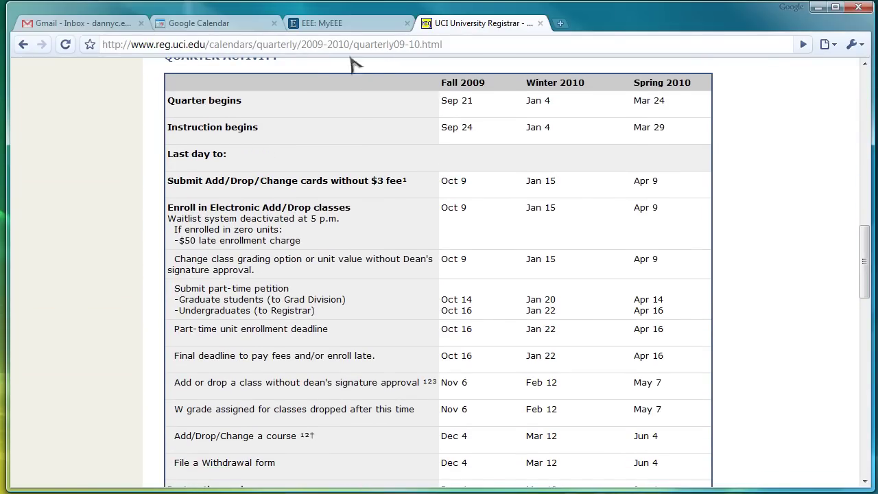
Step: Advance Google Calendar four weeks to Sep 20 – 26, 2009, then go back to the Registrar tab
left_click(218, 22)
left_click(170, 130)
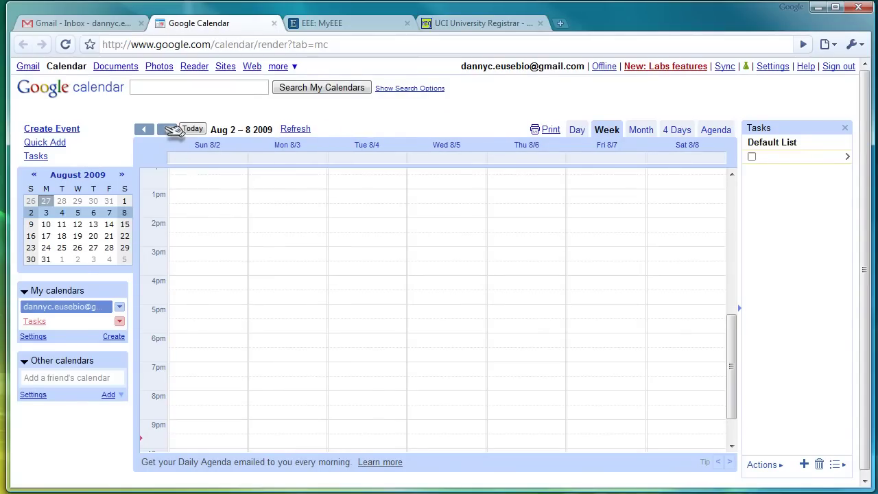
left_click(170, 130)
left_click(170, 129)
left_click(170, 129)
left_click(170, 129)
left_click(170, 130)
left_click(170, 130)
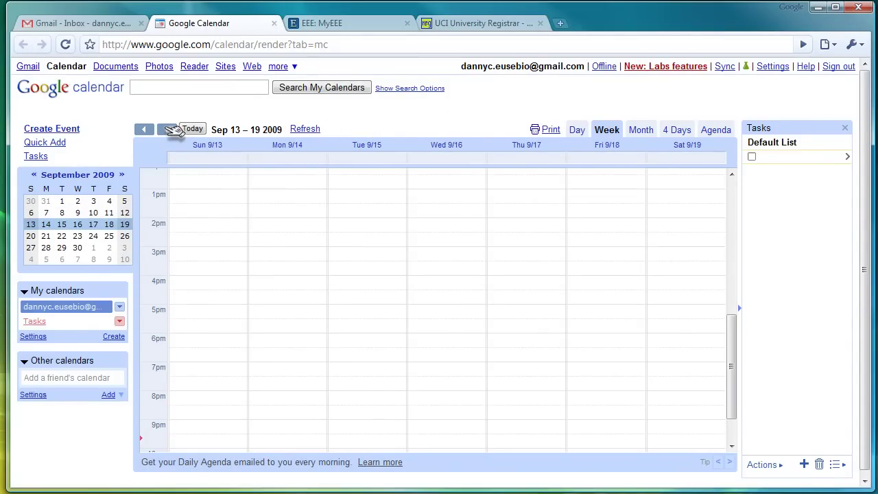
left_click(170, 130)
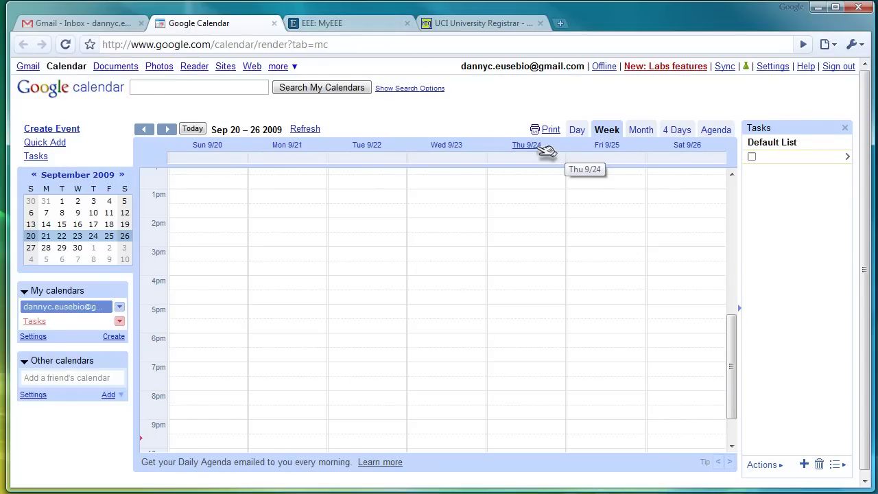
left_click(478, 26)
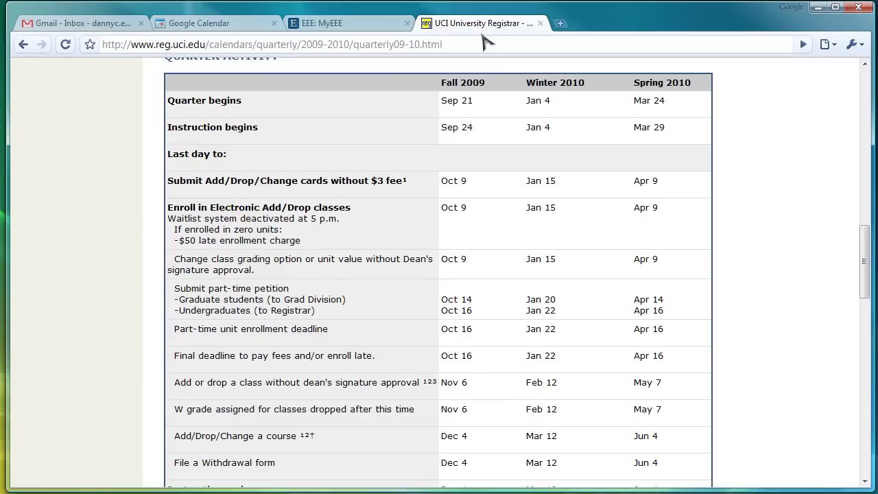
Step: Note the Sep 24 instruction start and EDUC 124's Tue/Thu 12:30–1:50 times in SSL 290
triple_click(444, 128)
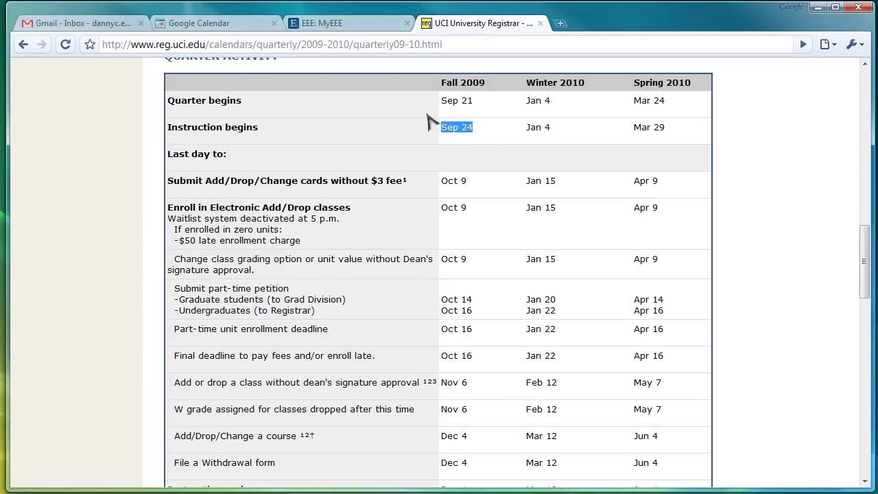
left_click(220, 26)
left_click(321, 25)
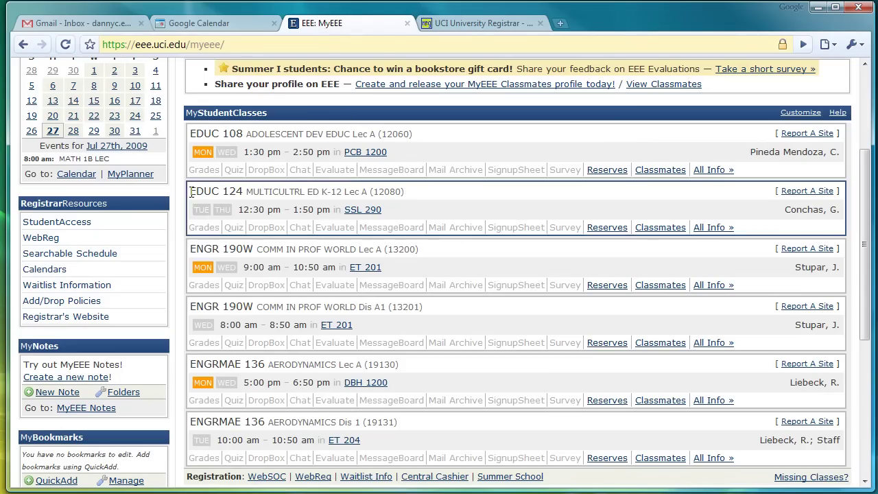
left_click_drag(190, 191, 441, 202)
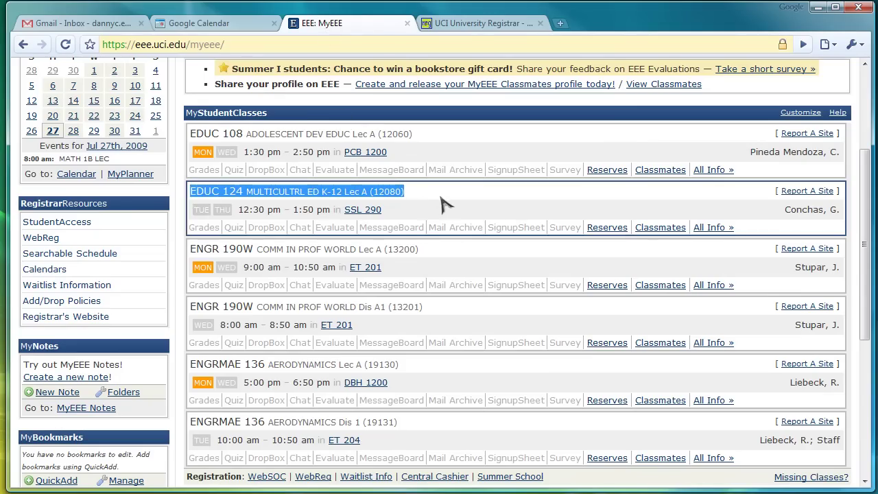
left_click(445, 198)
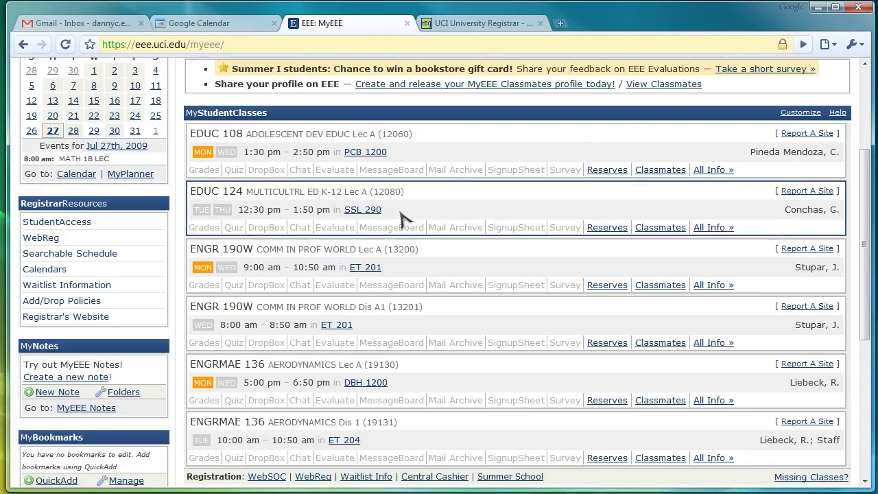
left_click(199, 27)
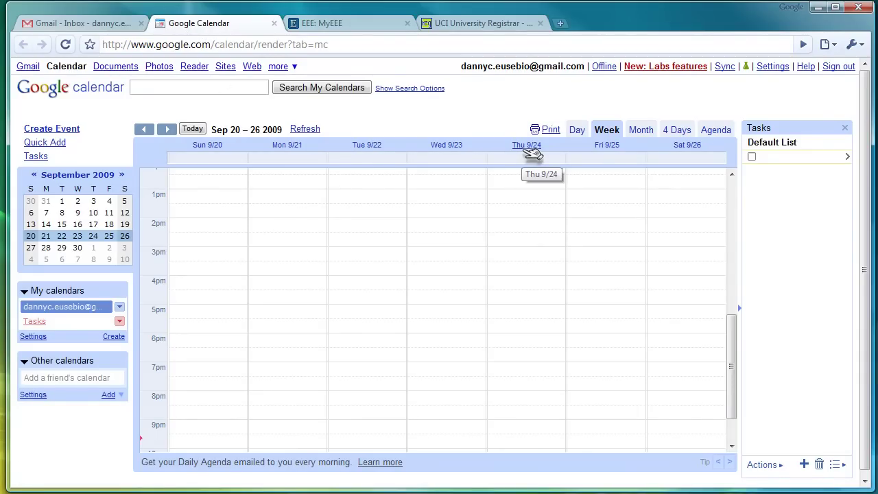
Step: Create an event at Thursday 9/24 12:30 and title it EDUC in the full details form
scroll(545, 261, "up", 7)
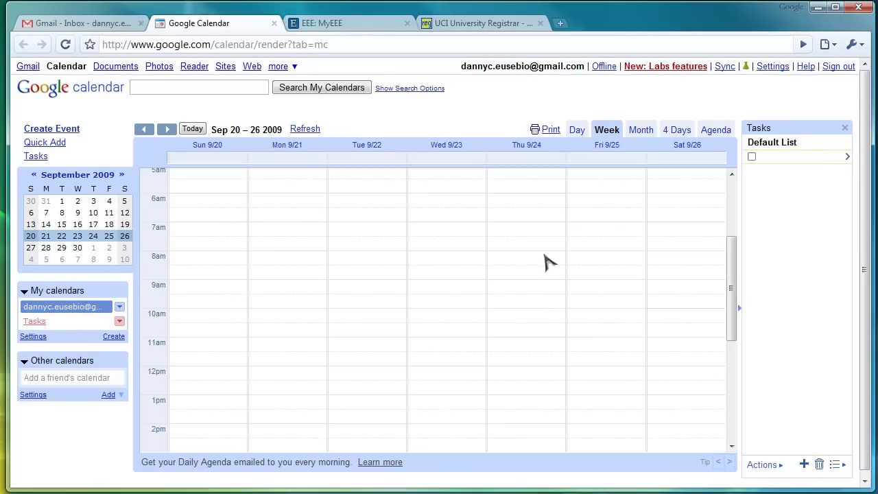
left_click(511, 391)
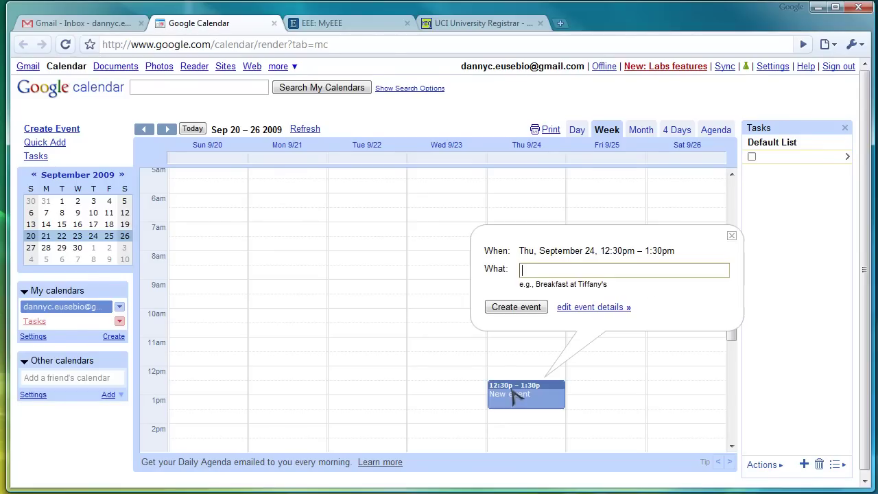
left_click(594, 308)
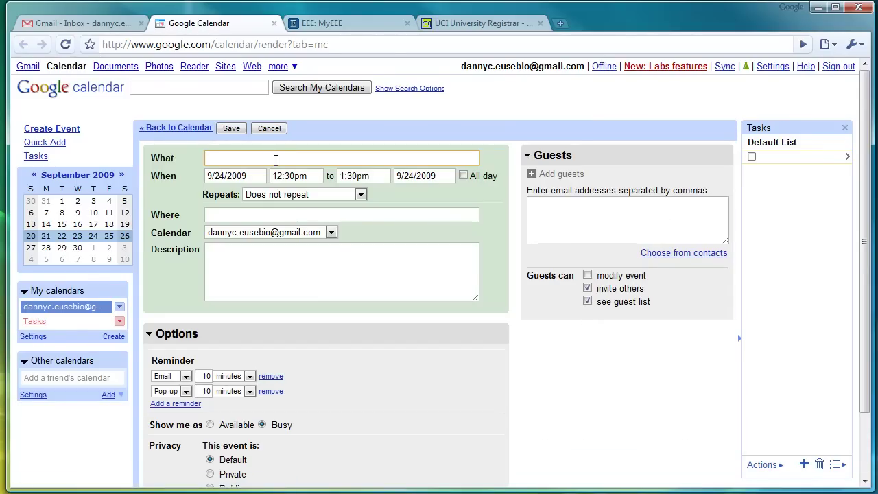
type("EDUC 124")
Step: Set the end time to 1:50pm and repeat every Tuesday and Thursday
left_click(349, 177)
key("BackSpace")
type("5")
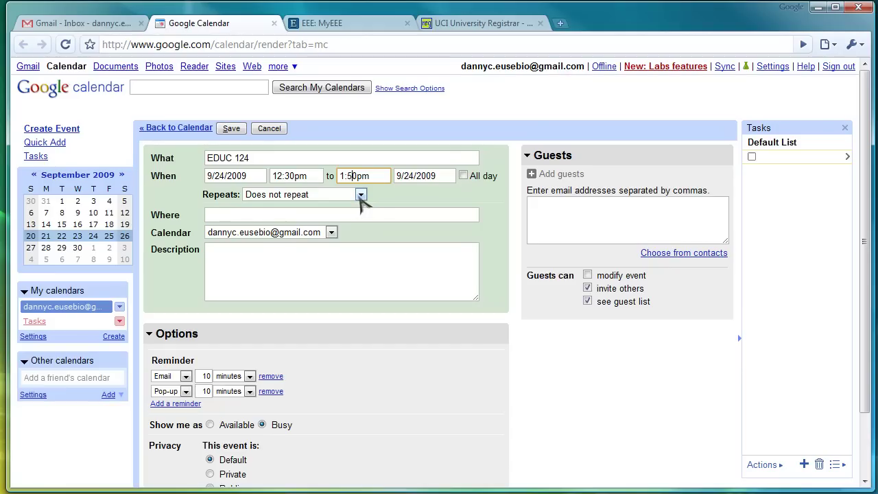
left_click(360, 195)
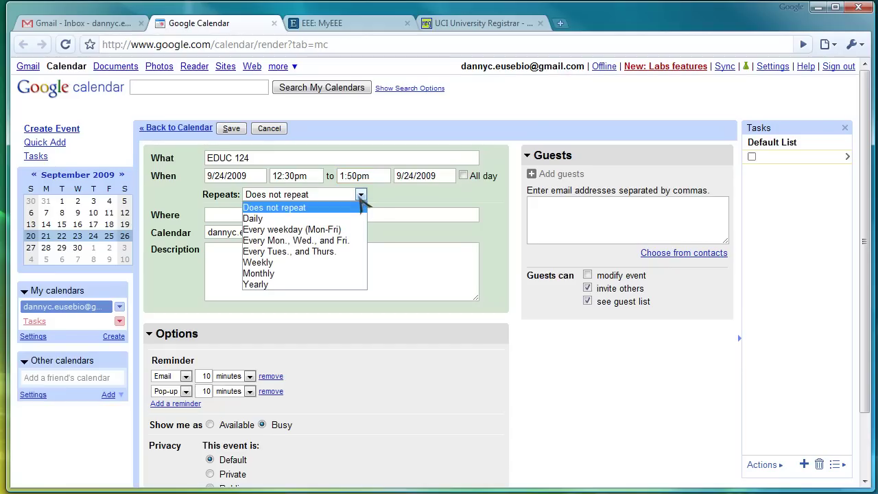
left_click(332, 253)
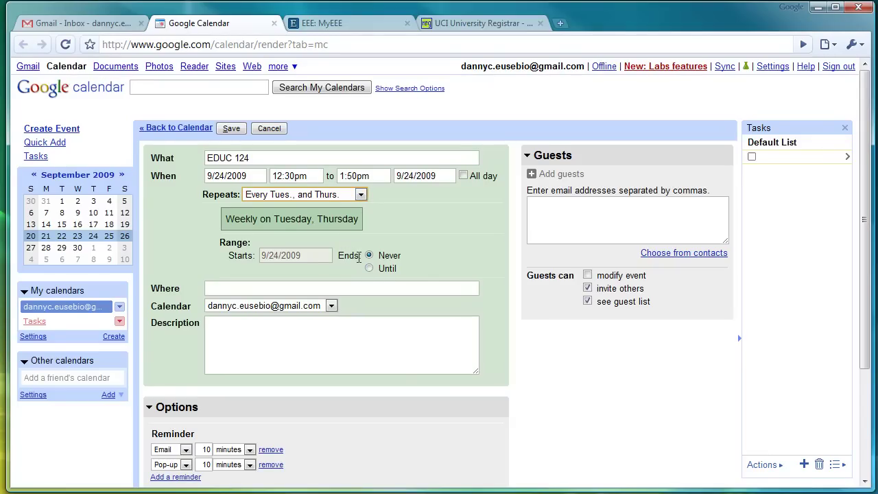
Step: Make the repeats end on Dec 4, 2009, the Fall instruction end date from the Registrar
left_click(370, 268)
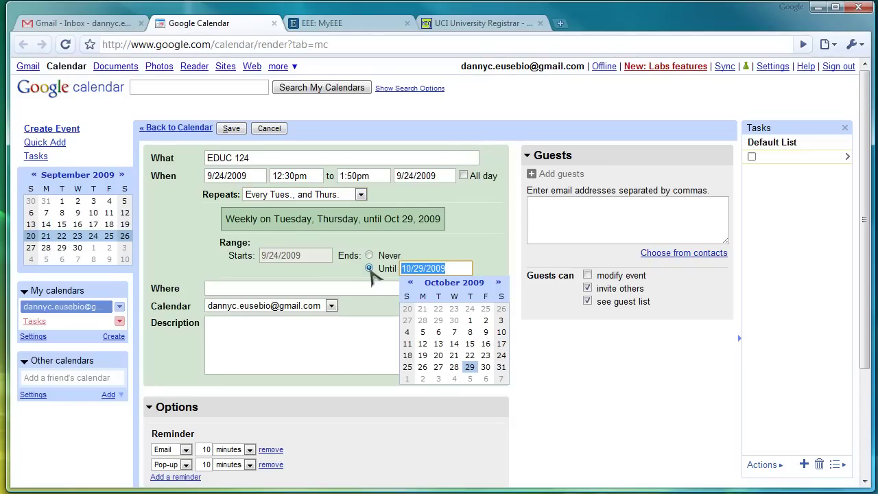
left_click(483, 23)
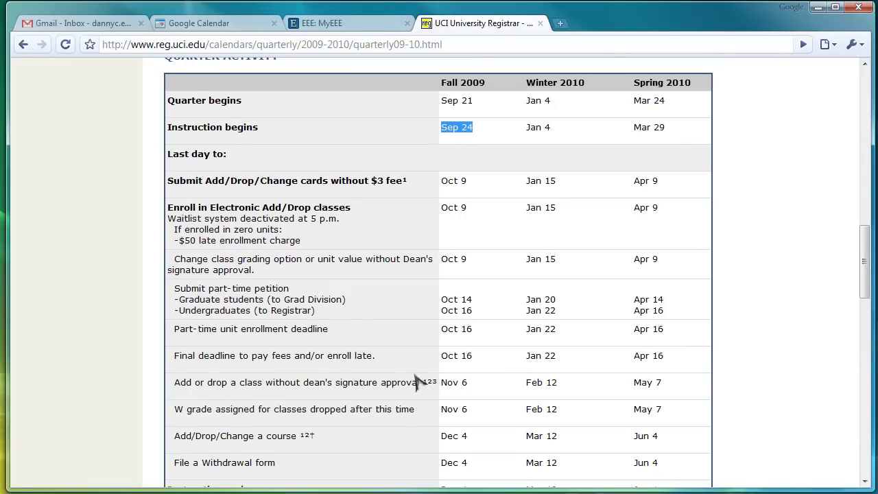
left_click_drag(864, 254, 864, 266)
left_click_drag(475, 412, 440, 409)
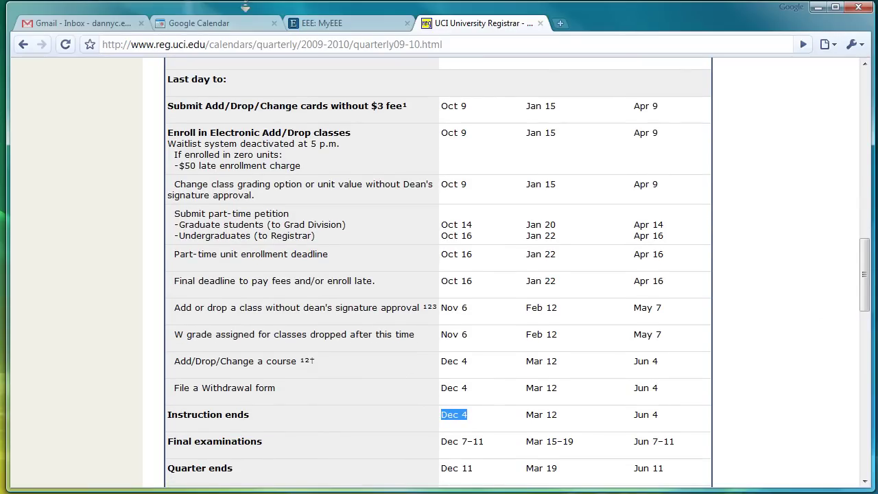
left_click(247, 25)
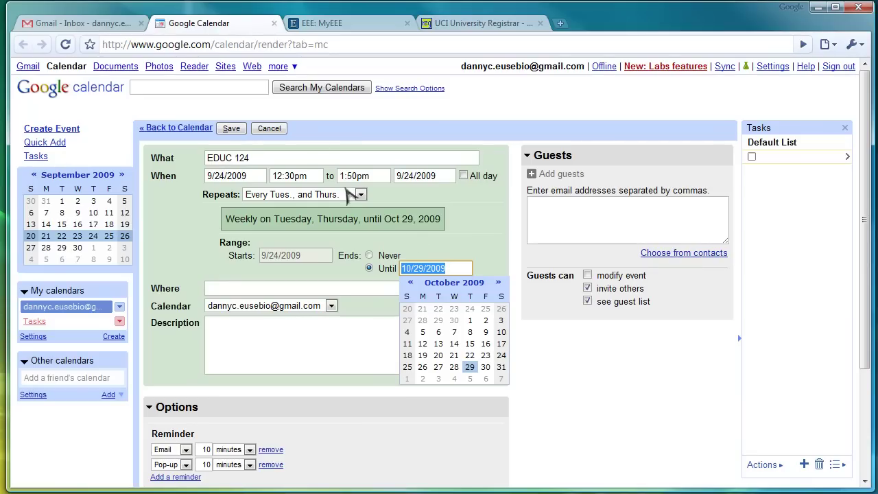
left_click(500, 283)
left_click(499, 283)
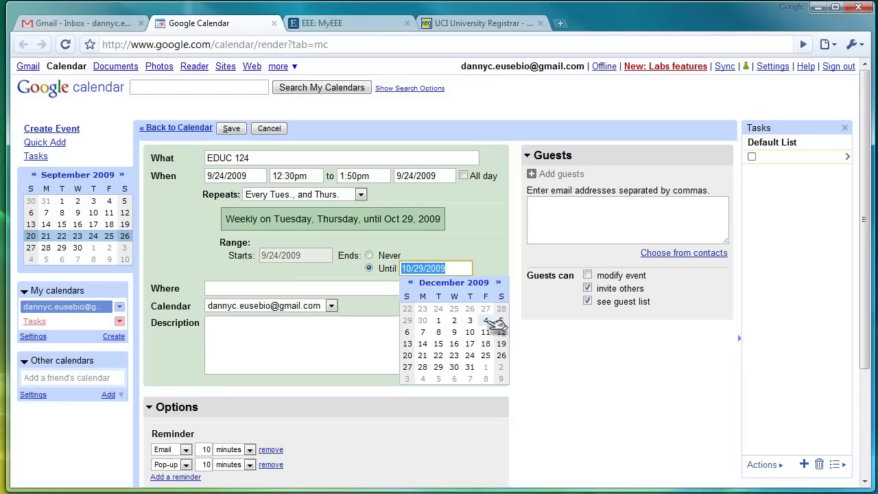
left_click(486, 321)
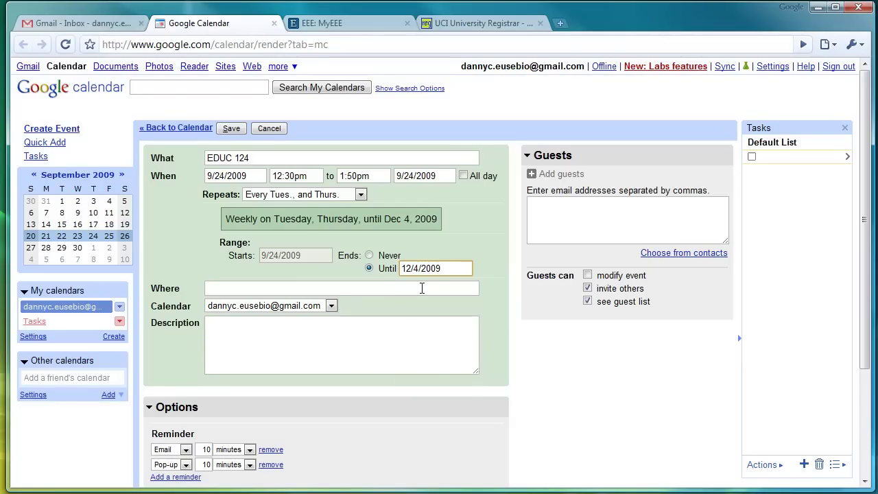
Step: Set the event location to SSL 290
left_click(314, 285)
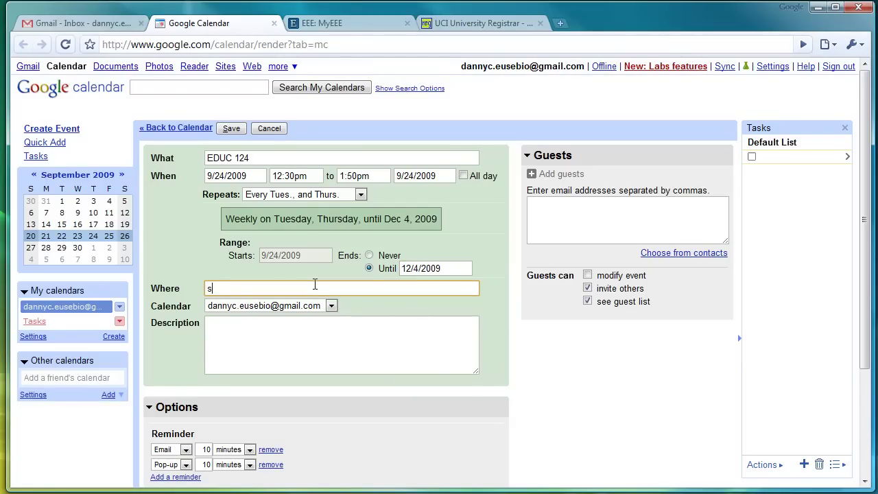
type("SSL 290")
left_click(314, 363)
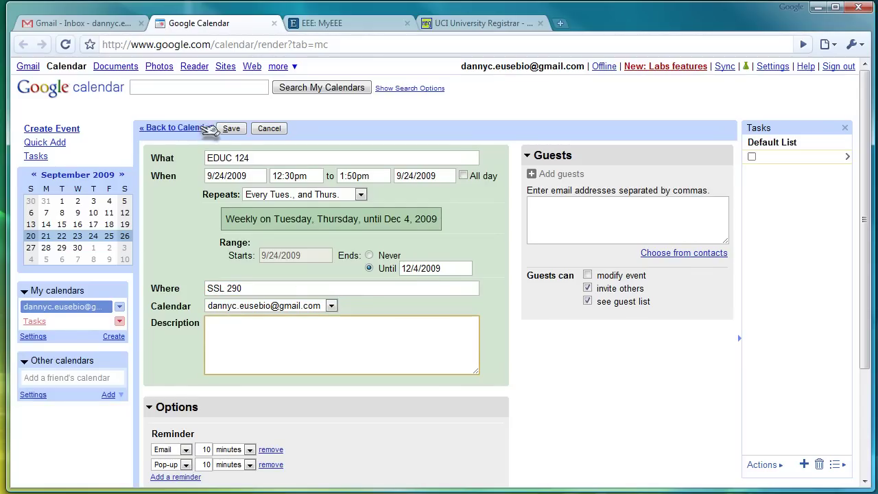
left_click(239, 130)
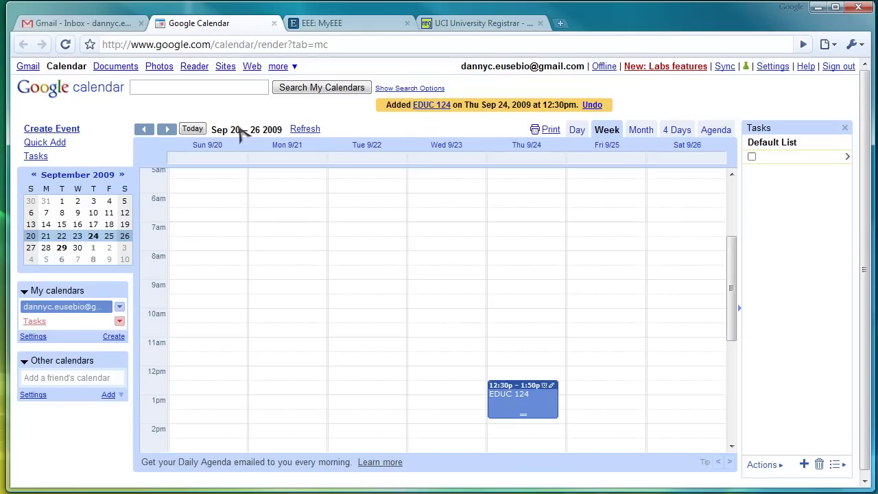
left_click_drag(731, 281, 741, 333)
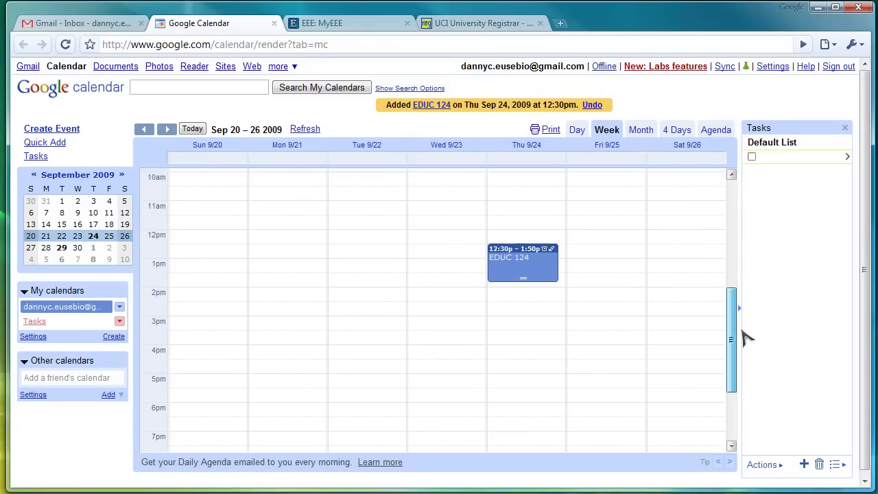
left_click(166, 129)
left_click(149, 130)
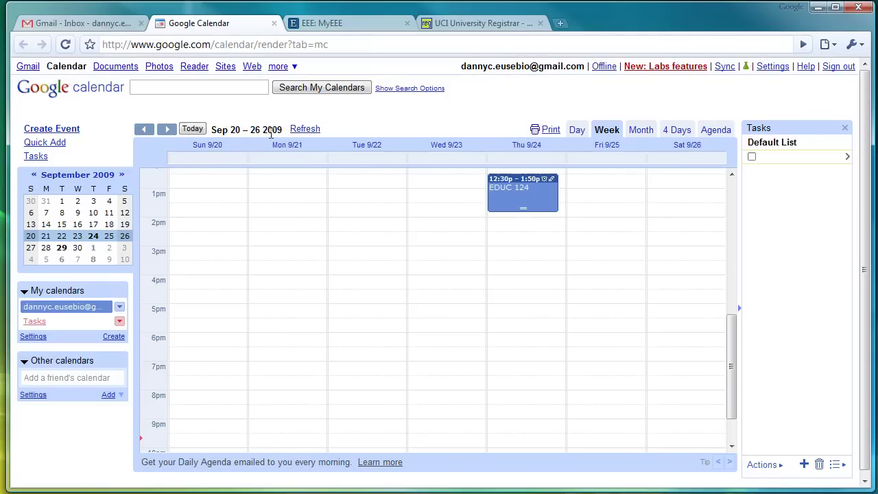
left_click(166, 129)
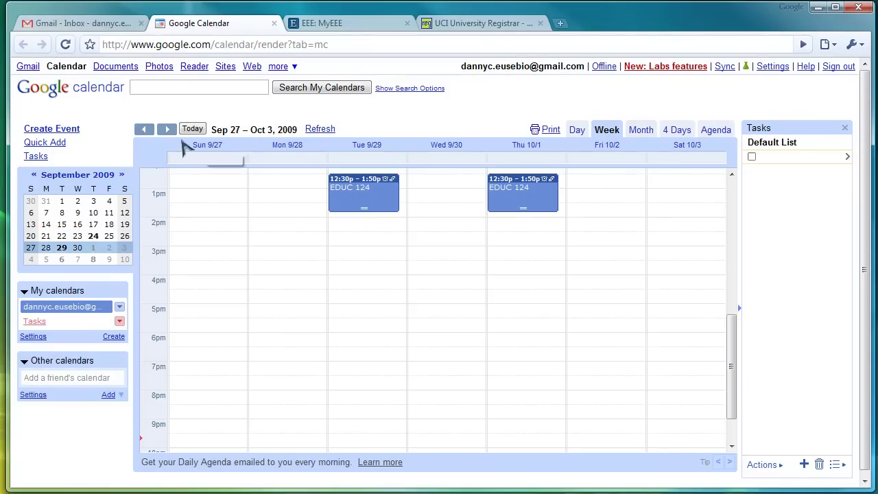
left_click(168, 130)
left_click(173, 130)
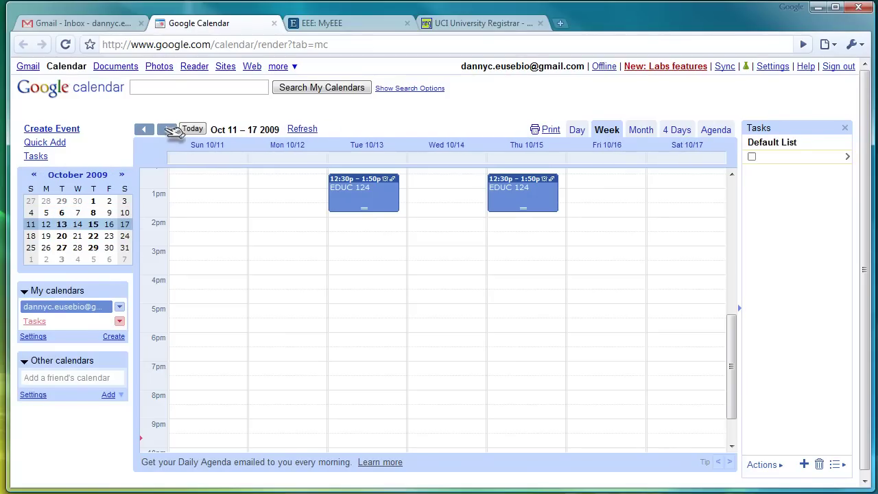
left_click(153, 130)
left_click(153, 129)
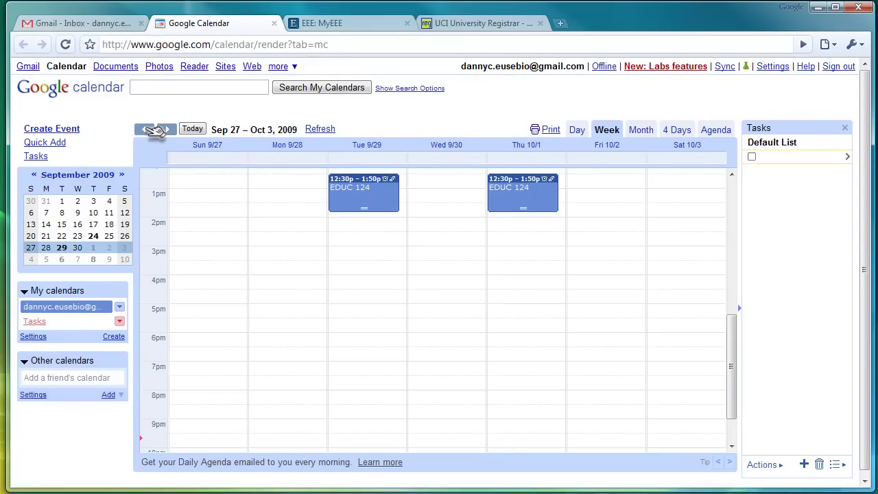
left_click(150, 129)
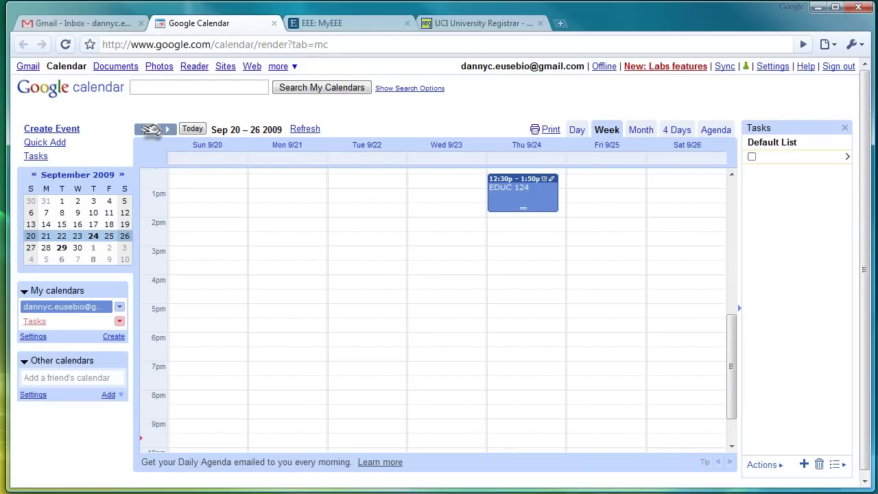
Step: Check ENGR 190W's Mon/Wed 9:00–10:50 am lecture in ET 201 in MyEEE, then return to Calendar
left_click(328, 30)
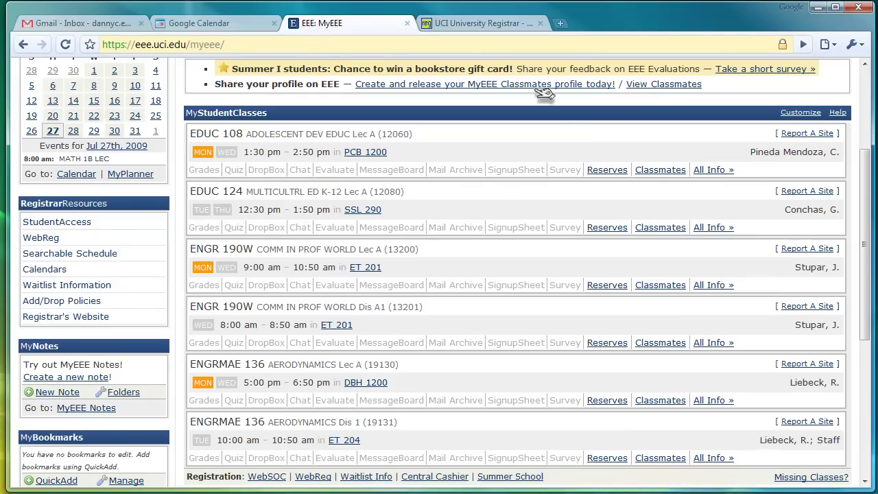
left_click_drag(194, 249, 333, 251)
left_click(439, 254)
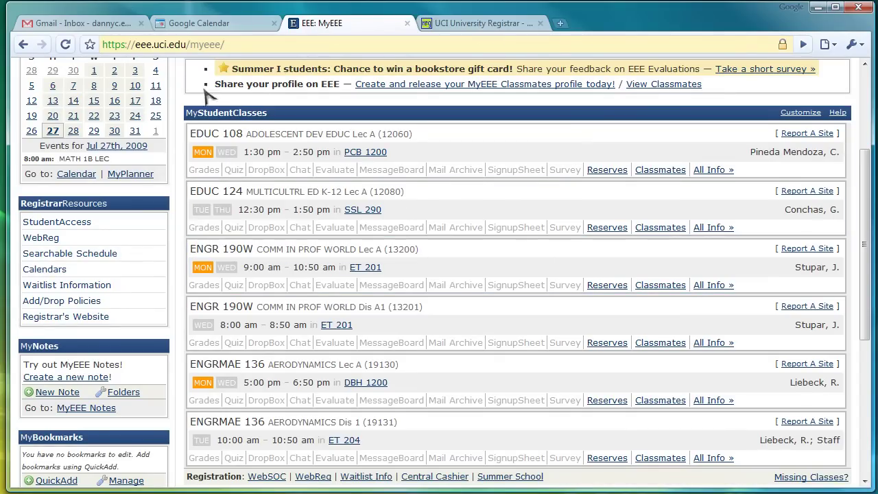
left_click(219, 25)
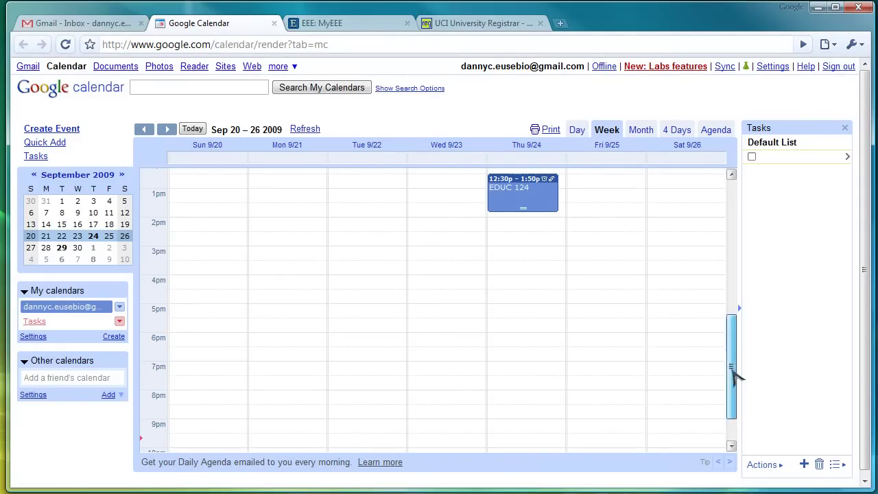
Step: Advance to the Sep 27 – Oct 3, 2009 week and scroll the grid up to the morning hours
left_click_drag(732, 369, 732, 352)
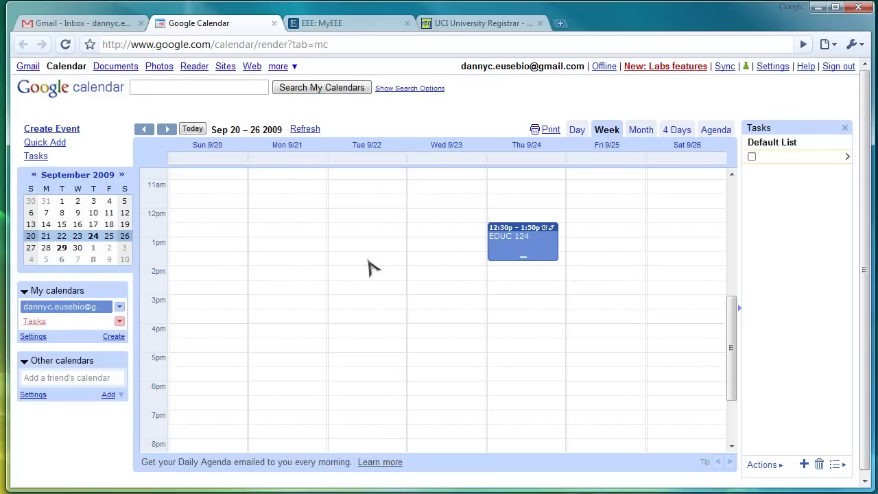
left_click(166, 130)
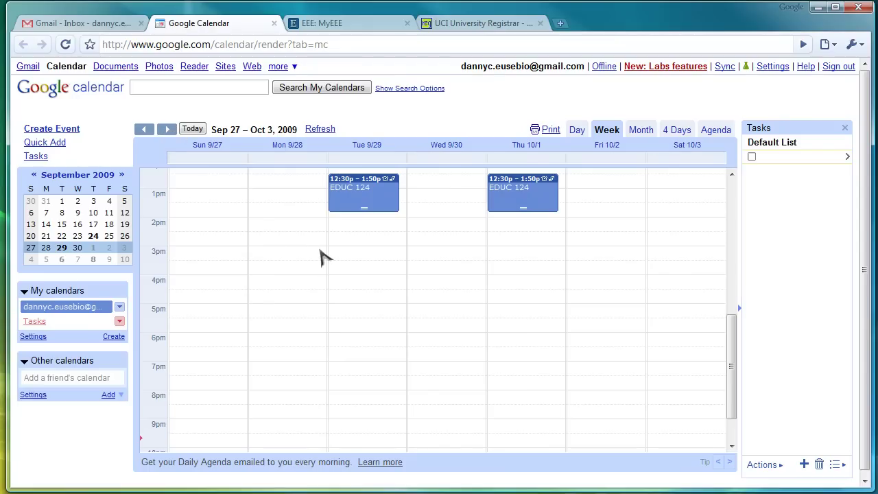
scroll(322, 258, "up", 1)
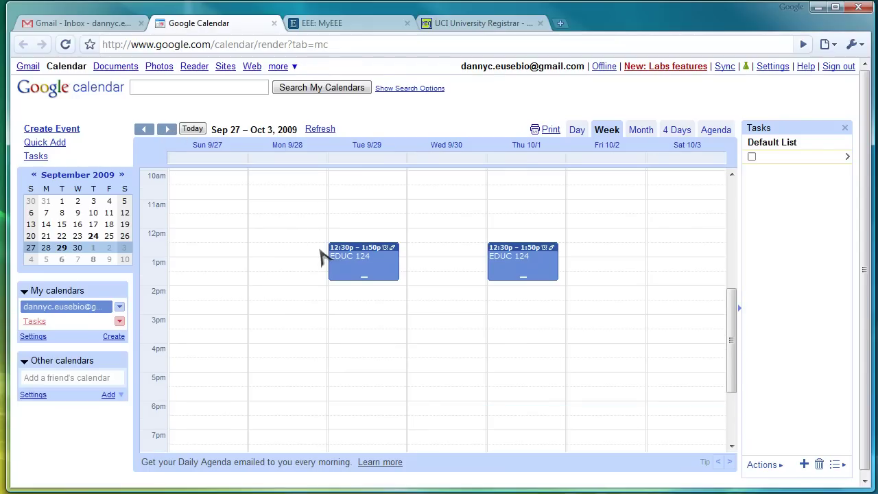
scroll(307, 238, "up", 2)
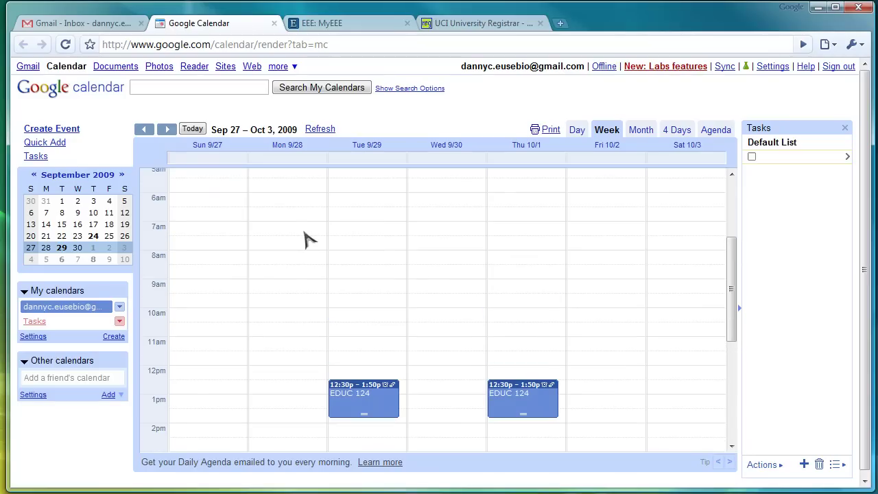
Step: Create a Monday 9am event titled ENGR 190W in the full details form
left_click(291, 294)
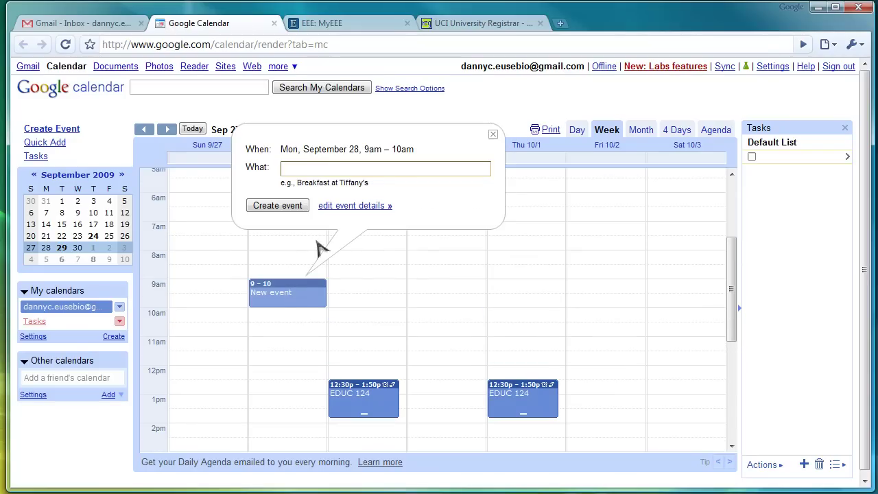
left_click(365, 206)
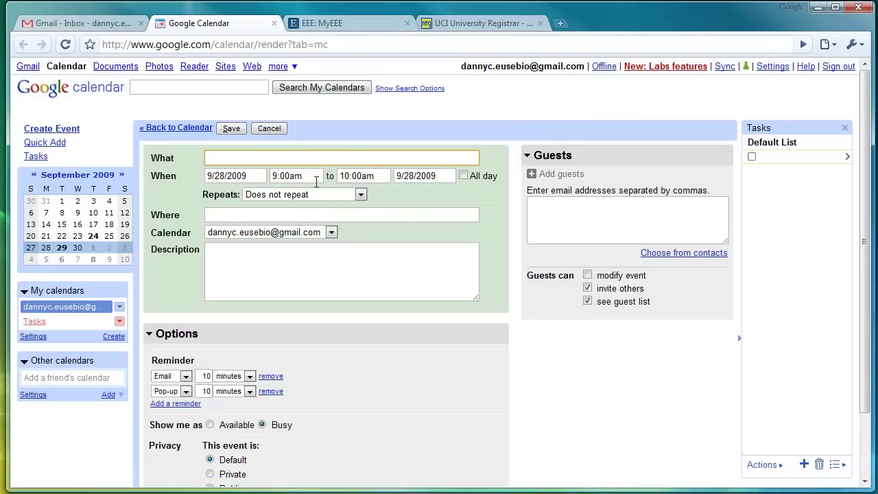
type("ENGR 190W")
Step: Change the event's end time to 10:50am
left_click(361, 176)
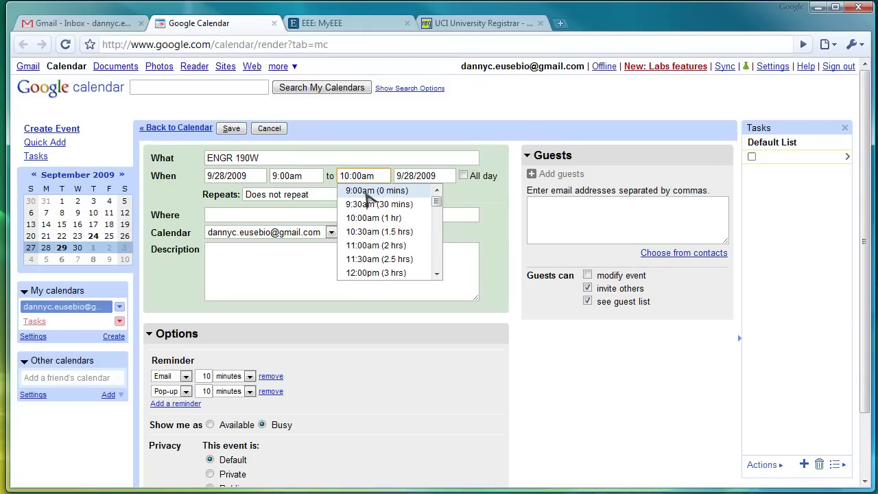
key("BackSpace")
type("5")
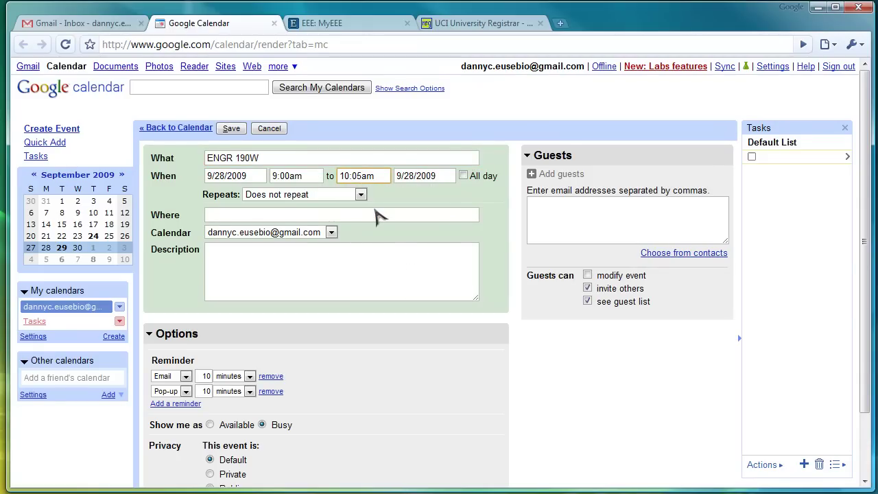
key("BackSpace")
key("BackSpace")
type("50")
left_click(364, 197)
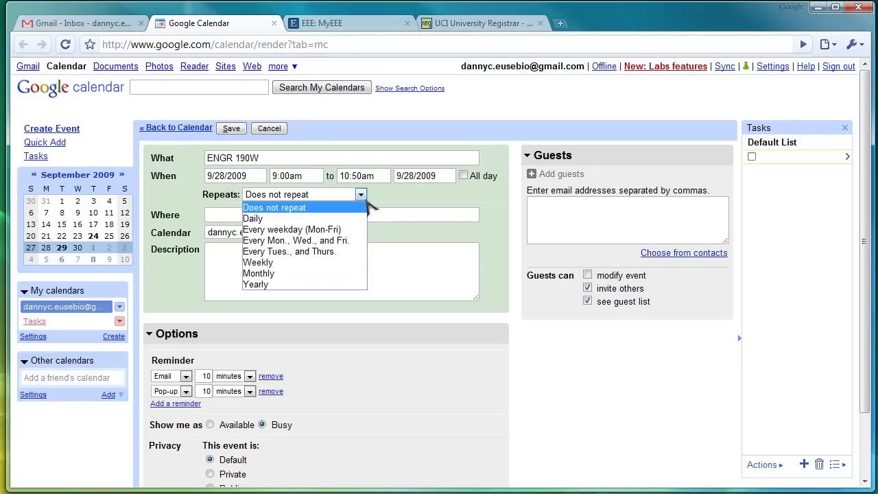
Step: Make the event repeat weekly on Monday and Wednesday until December 4, 2009
left_click(347, 241)
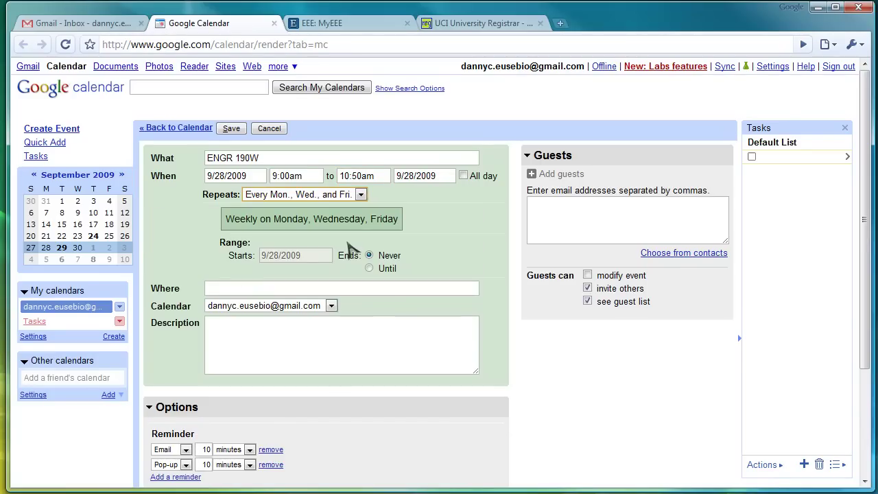
left_click(362, 196)
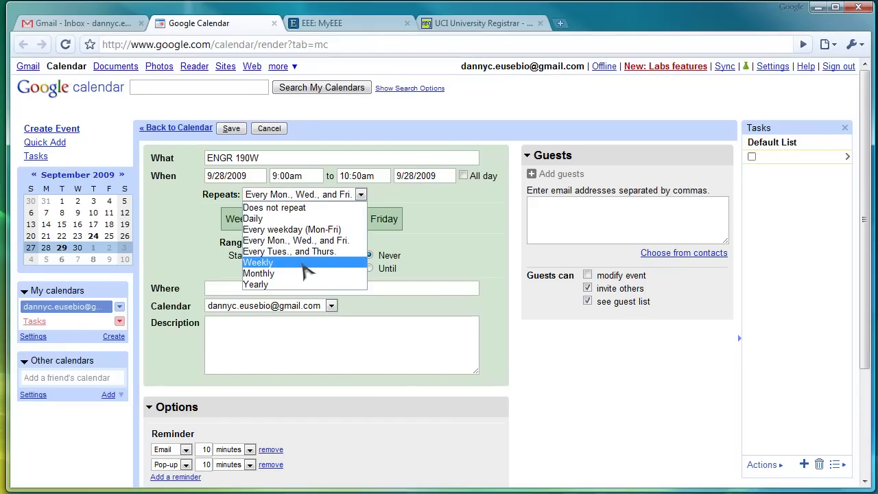
left_click(305, 263)
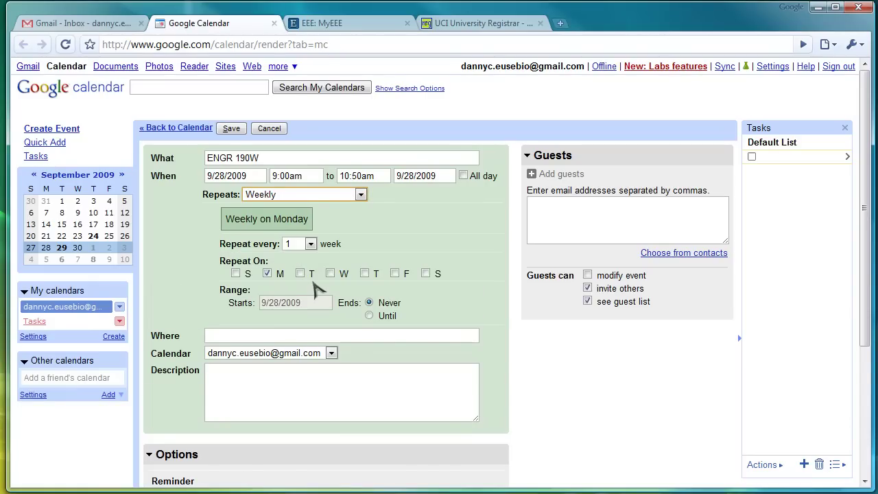
left_click(268, 274)
left_click(268, 275)
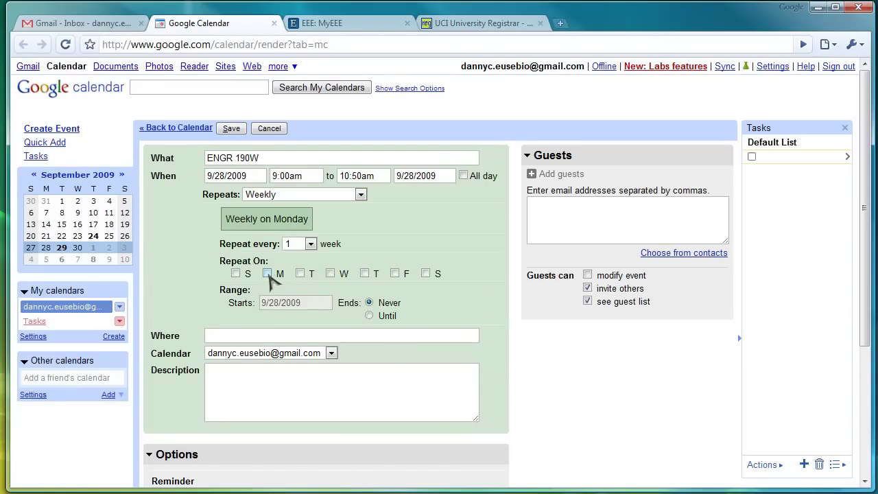
left_click(330, 274)
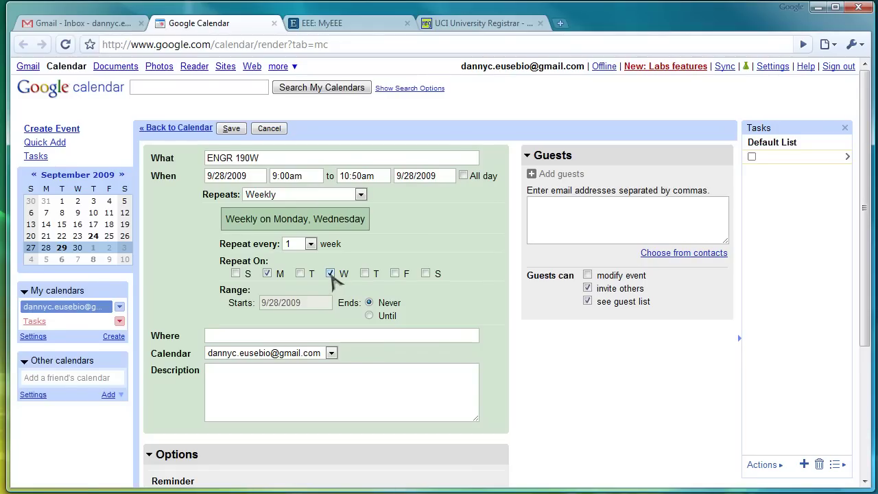
left_click(369, 316)
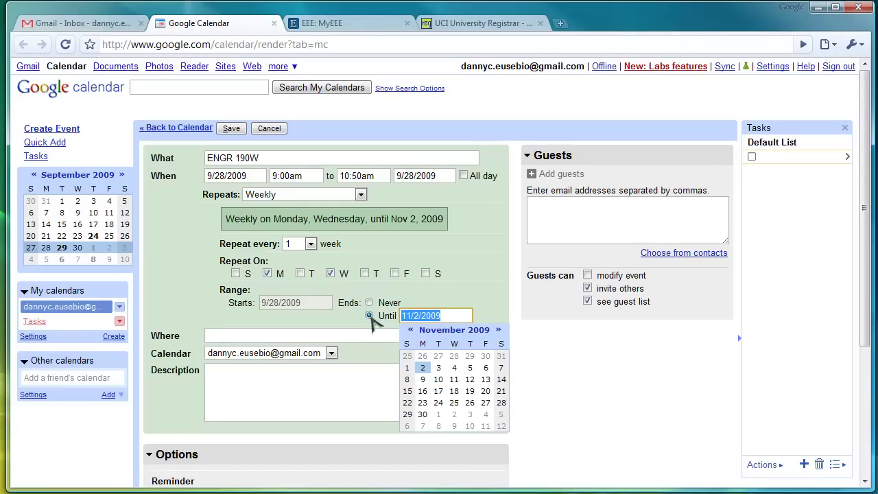
left_click(501, 332)
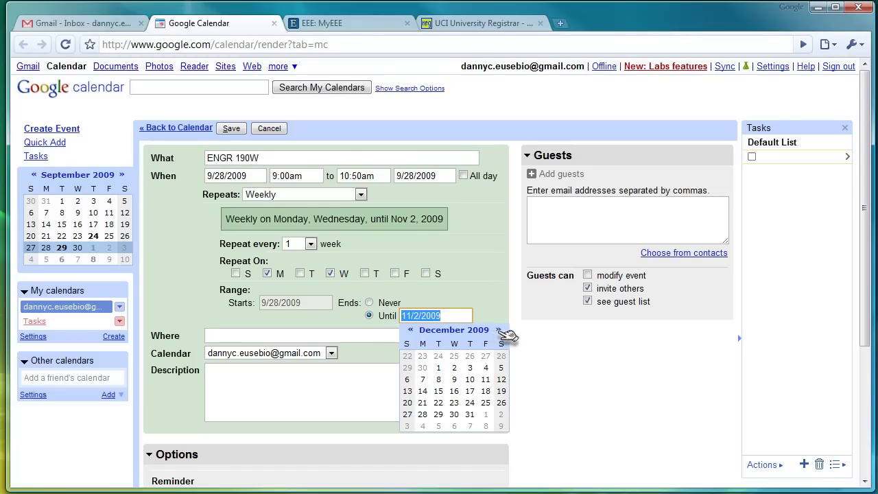
left_click(486, 369)
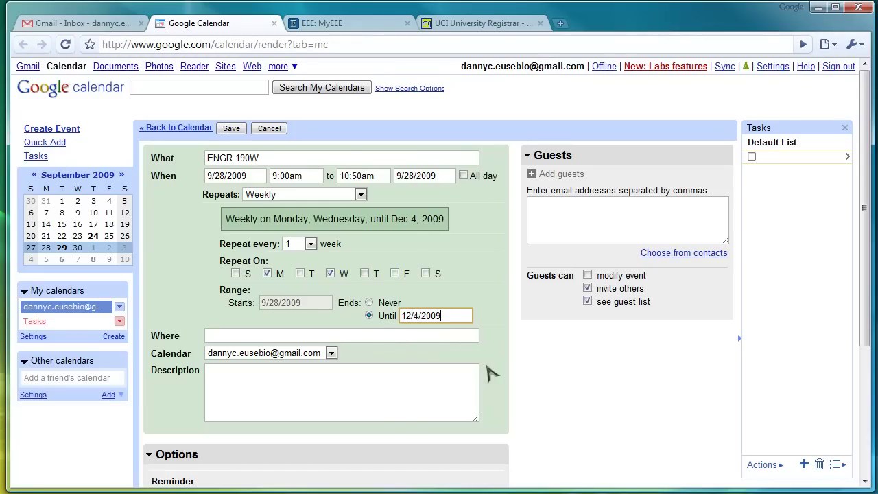
Step: Set the location to ET 201 and save the recurring event
left_click(369, 331)
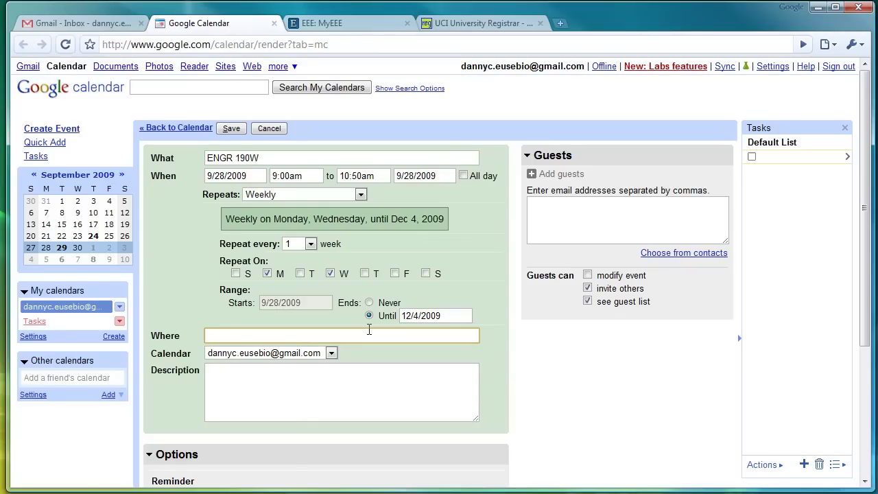
type("ET 201")
left_click(362, 404)
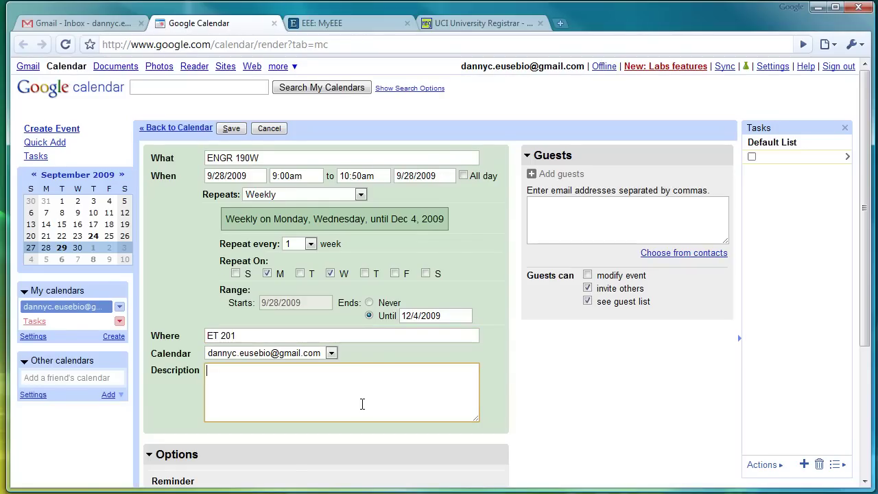
left_click(231, 129)
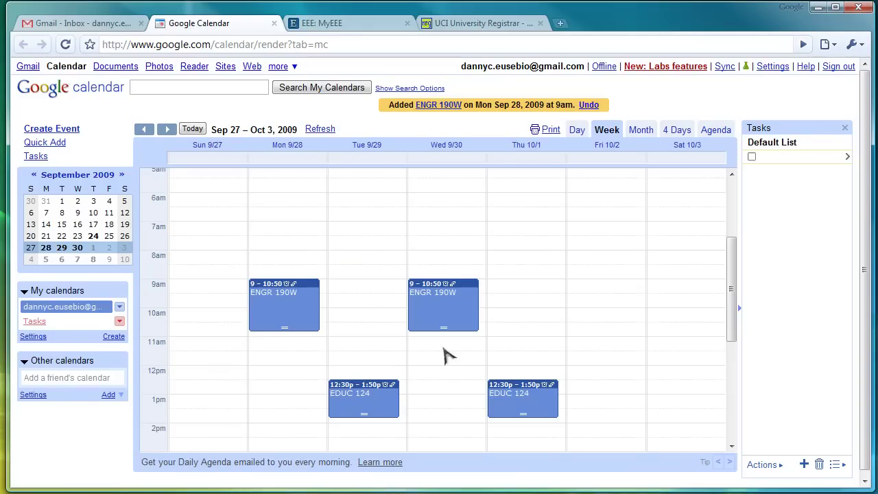
left_click(168, 130)
scroll(290, 290, "up", 3)
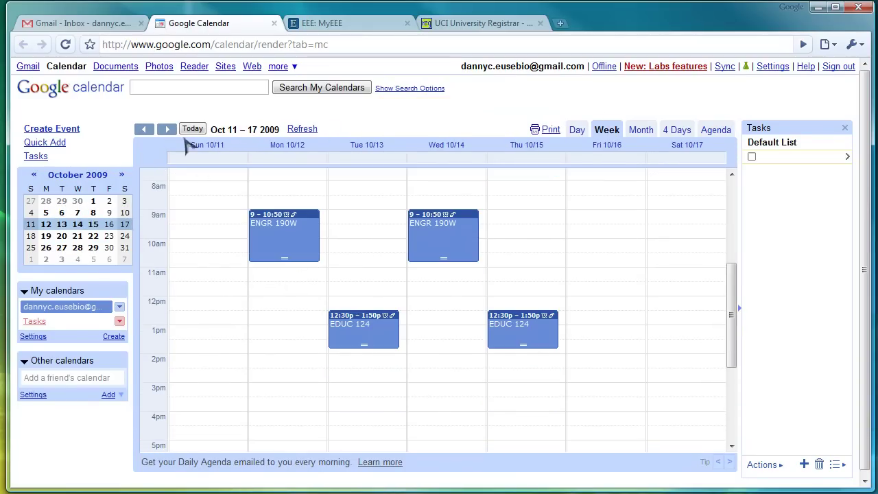
left_click(167, 130)
left_click(168, 125)
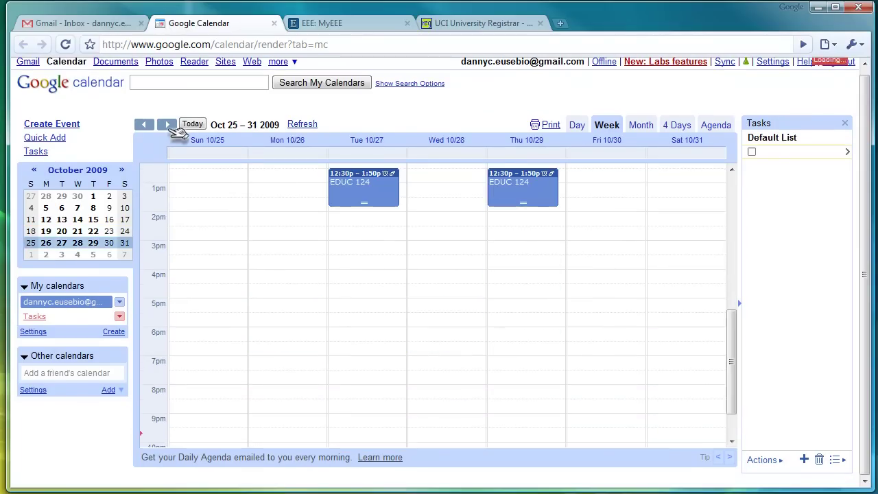
left_click(152, 125)
left_click(153, 126)
left_click(152, 126)
left_click(152, 125)
left_click(152, 125)
left_click(152, 126)
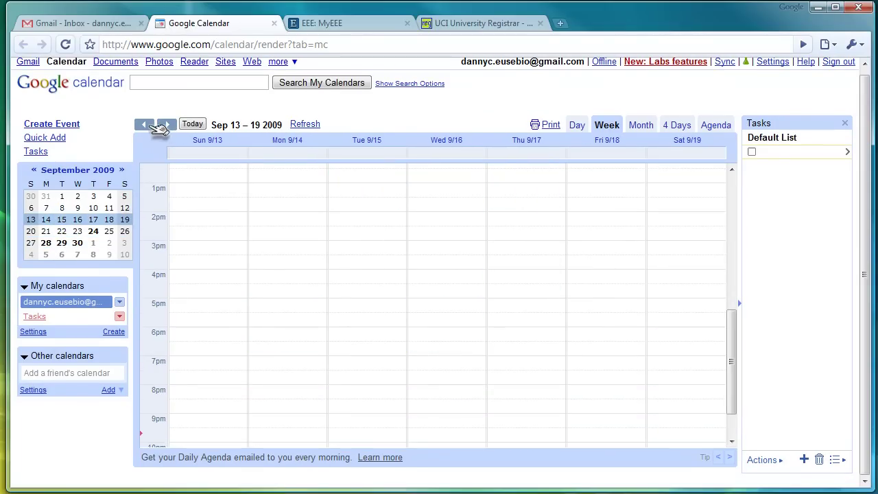
left_click(167, 124)
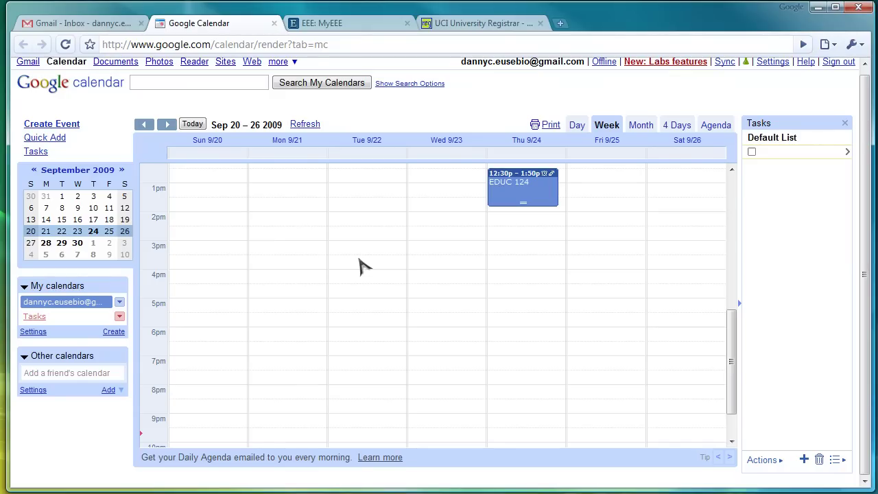
left_click(166, 124)
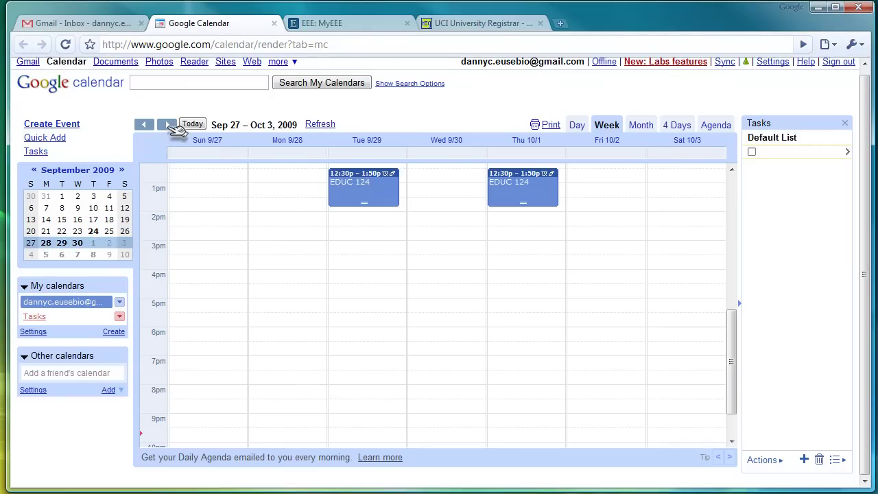
left_click_drag(736, 382, 745, 341)
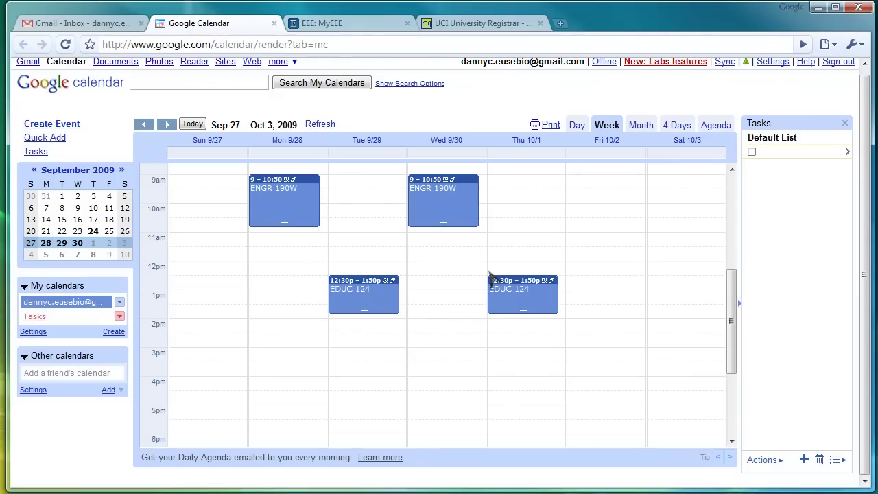
left_click(214, 154)
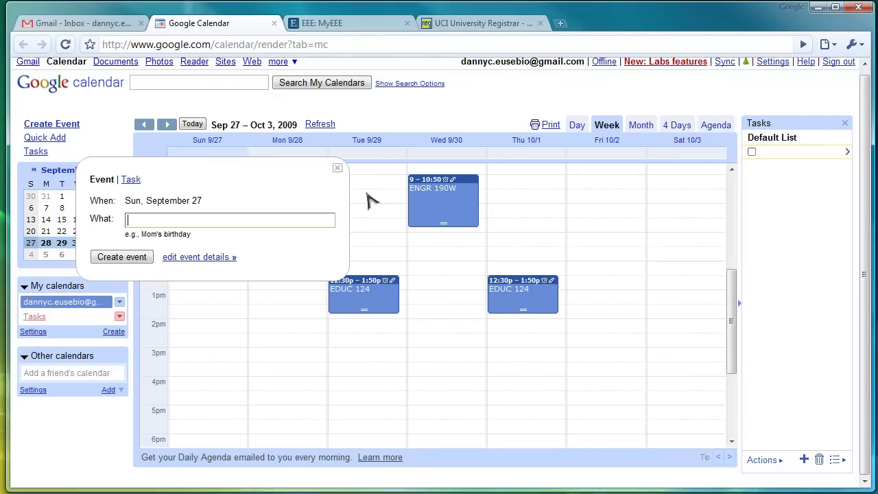
left_click(338, 169)
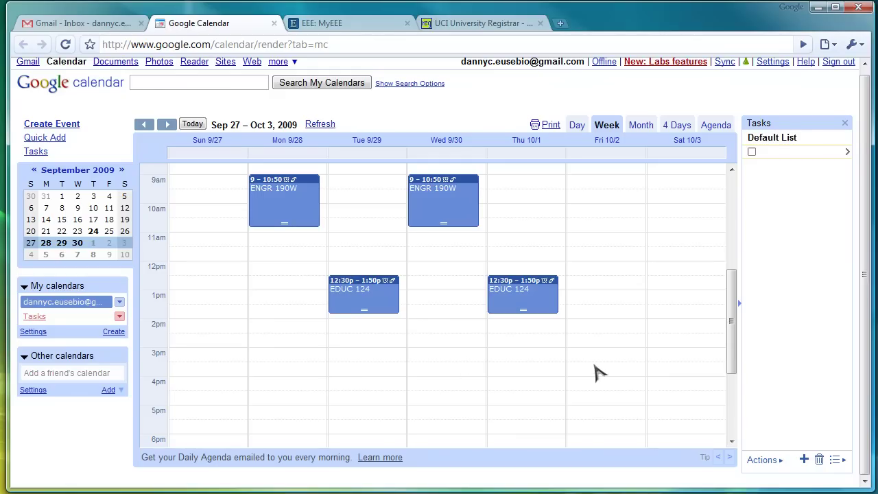
scroll(599, 373, "up", 2)
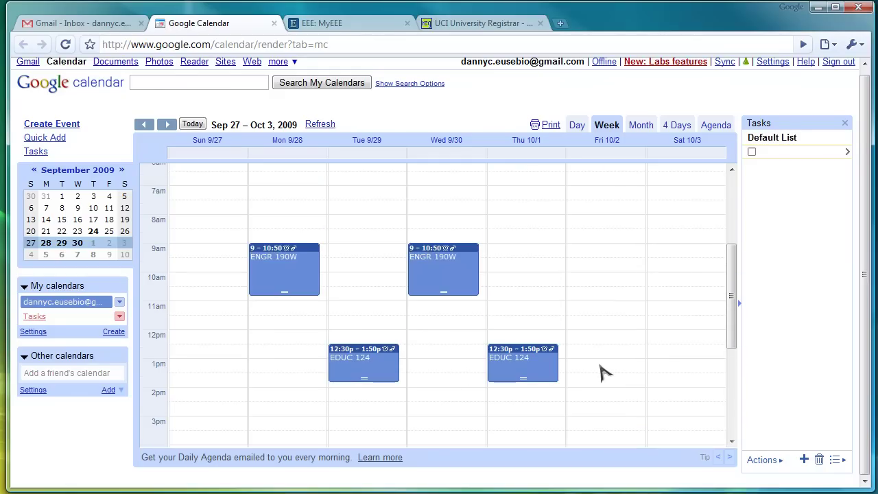
scroll(602, 372, "down", 2)
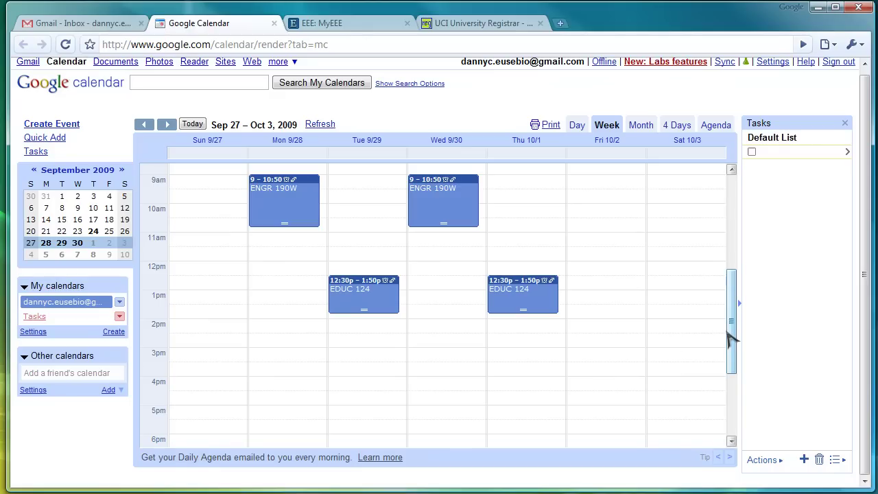